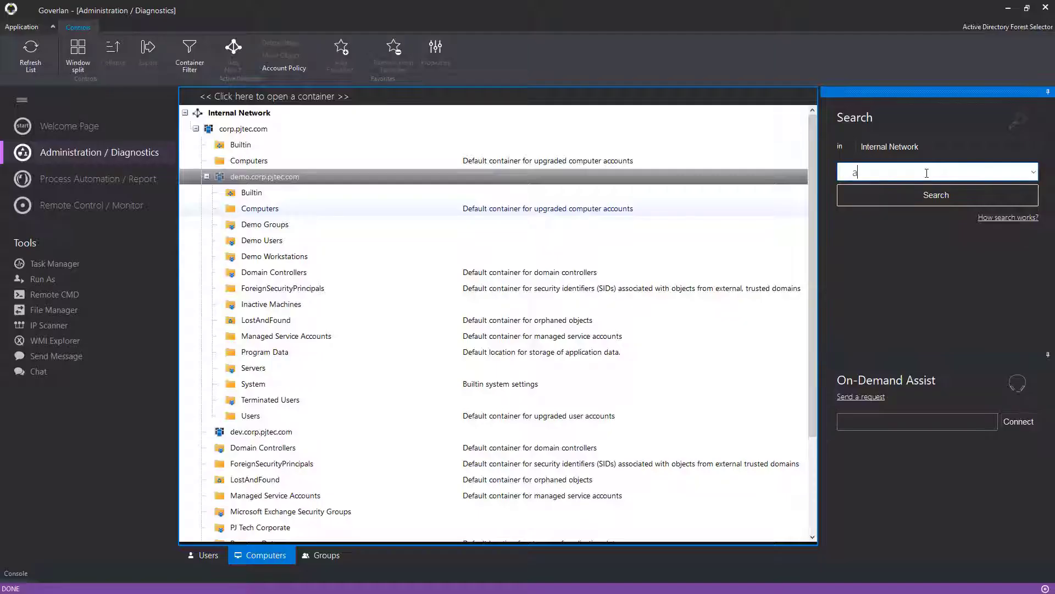
Step: Search for the demo user and list their logged-in workstations, DEMO-IVPRO1 and LONGHORN-2
{"action": "type", "text": "oods"}
{"action": "left_click", "coordinate": [927, 189]}
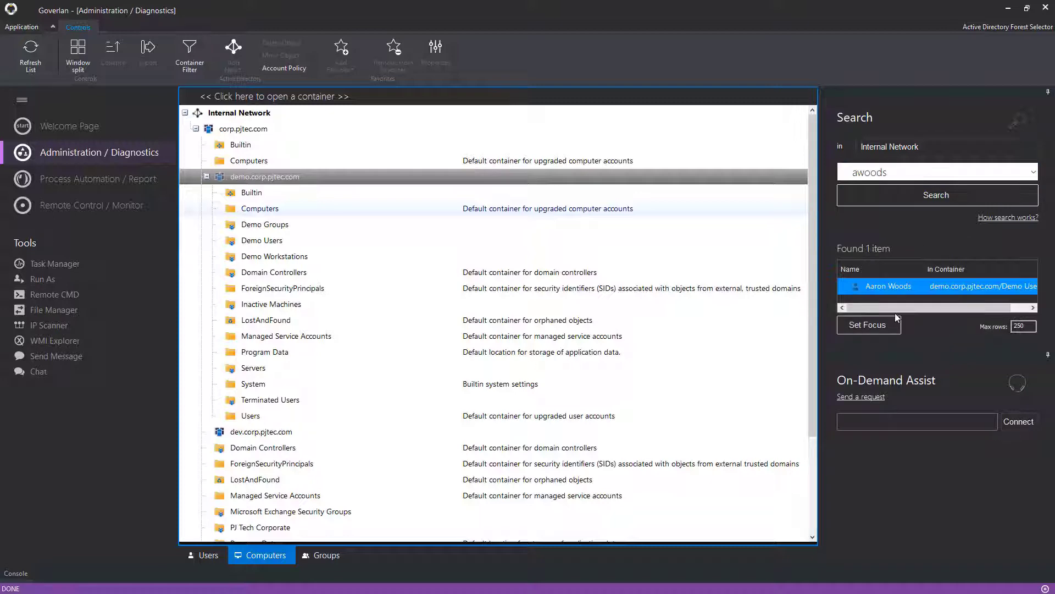
{"action": "left_click", "coordinate": [886, 325]}
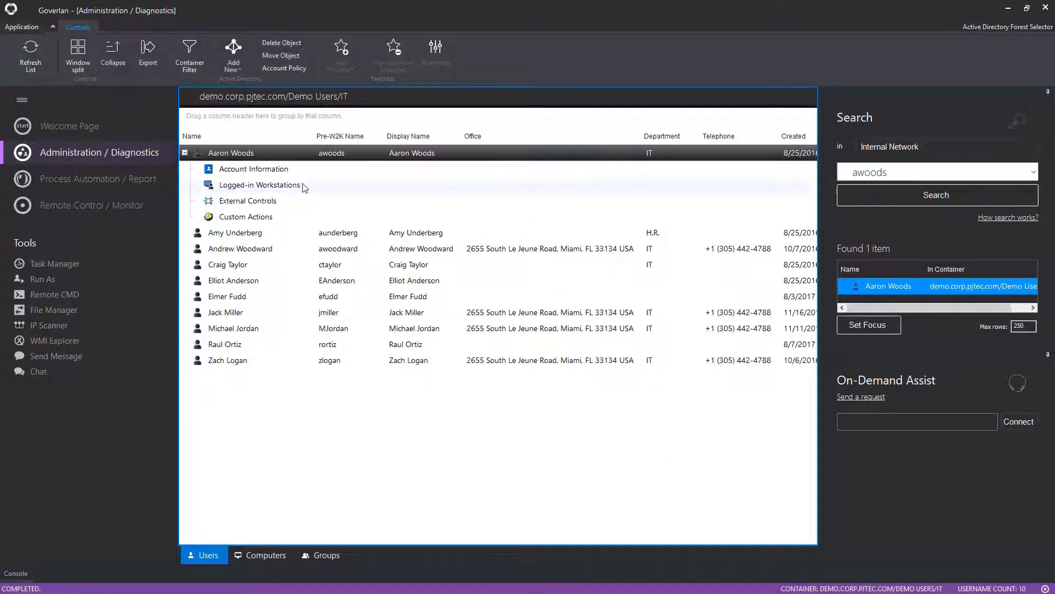
{"action": "left_click", "coordinate": [303, 186]}
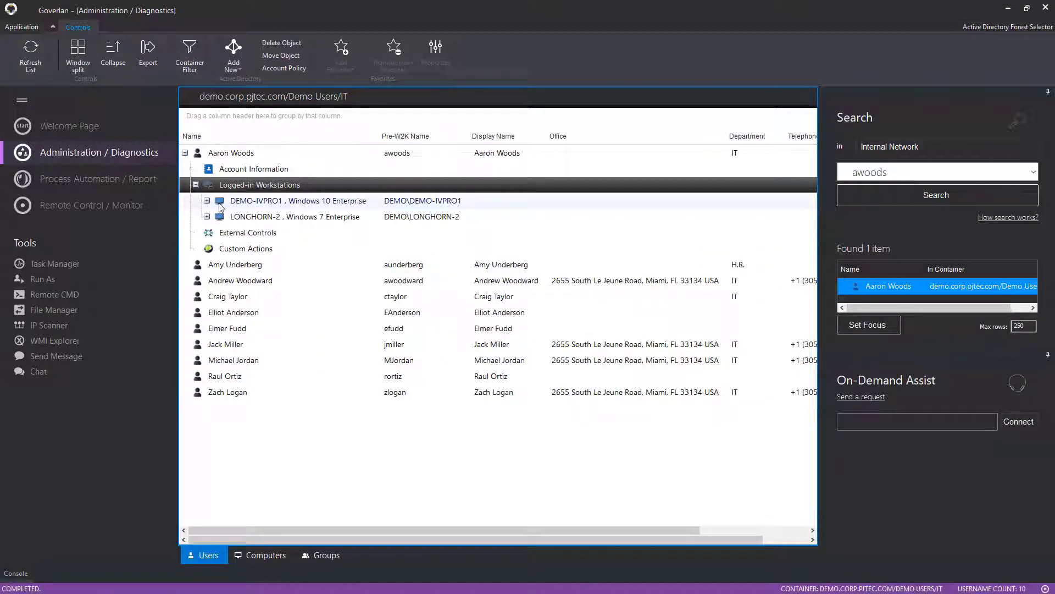
Step: Open DEMO-IVPRO1's System Information, review its physical memory and CPU details, then close it
{"action": "double_click", "coordinate": [220, 203]}
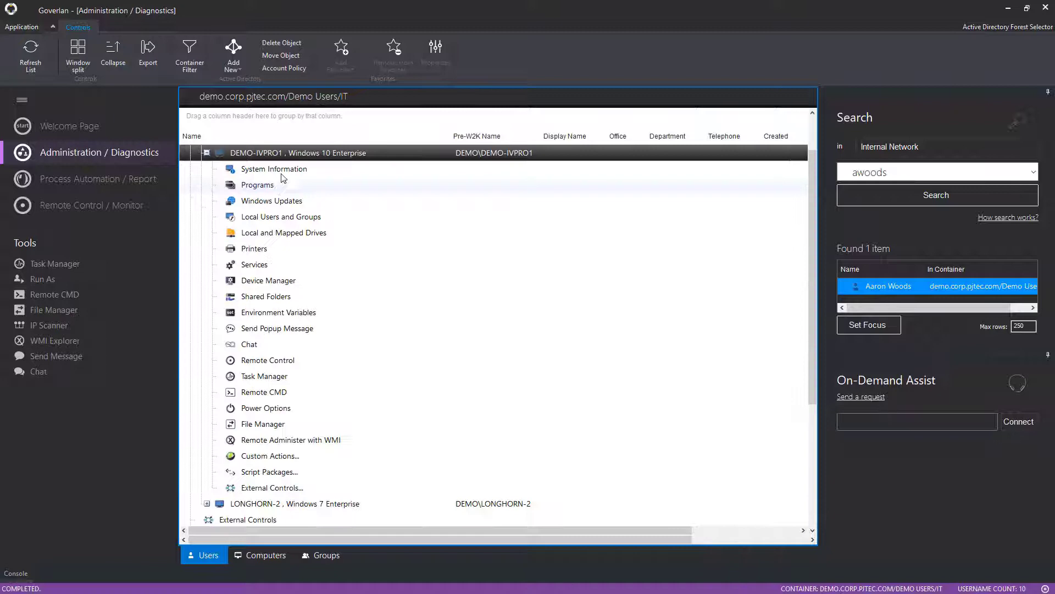
{"action": "double_click", "coordinate": [282, 173]}
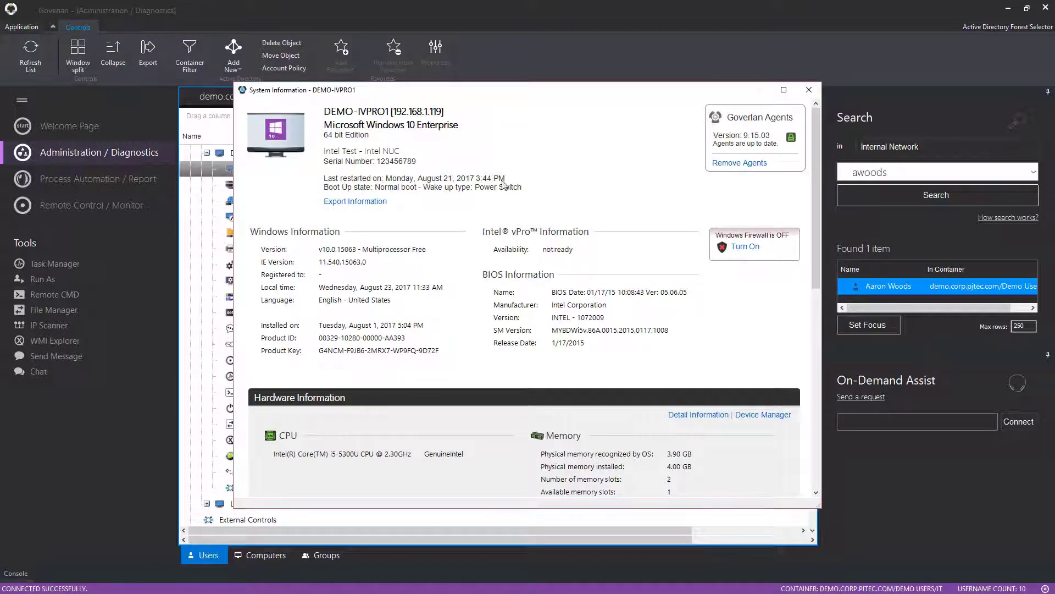
{"action": "scroll", "coordinate": [599, 330], "scroll_direction": "down", "scroll_amount": 5}
{"action": "left_click", "coordinate": [698, 256]}
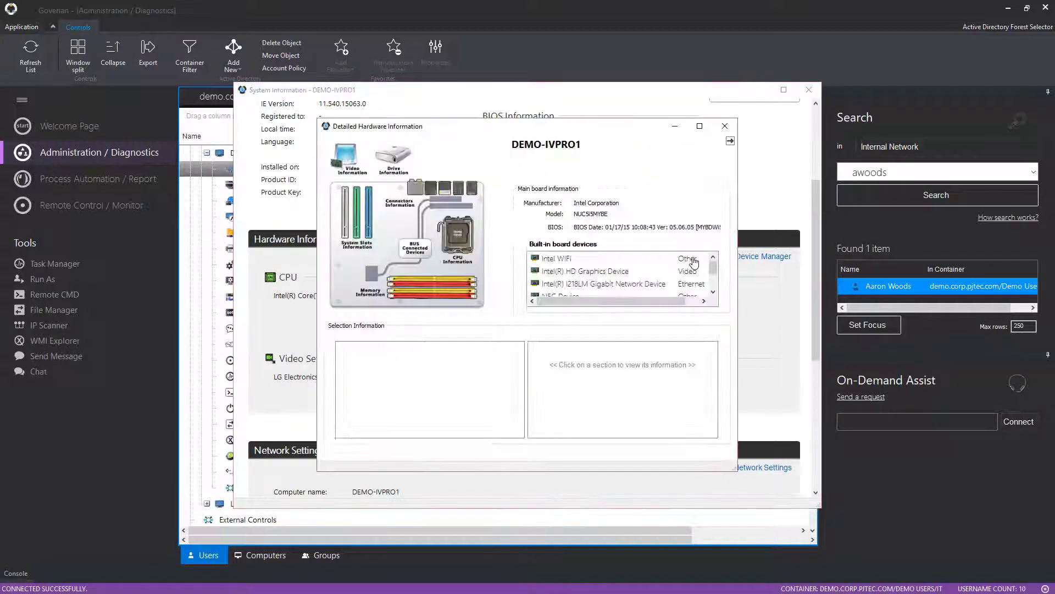
{"action": "left_click", "coordinate": [423, 348]}
{"action": "left_click", "coordinate": [456, 237]}
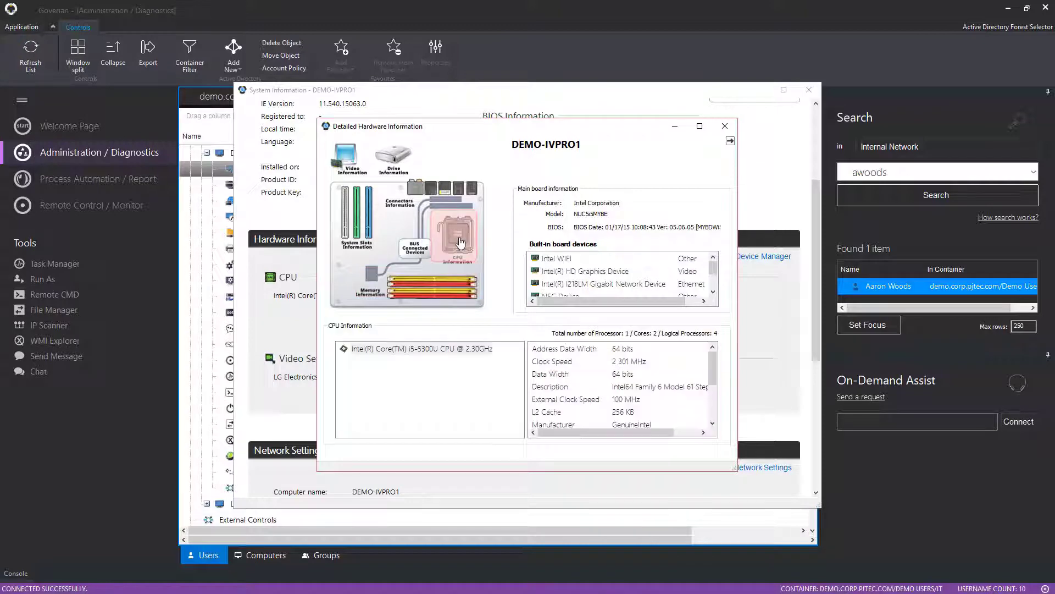
{"action": "left_click", "coordinate": [731, 131]}
{"action": "scroll", "coordinate": [605, 275], "scroll_direction": "down", "scroll_amount": 8}
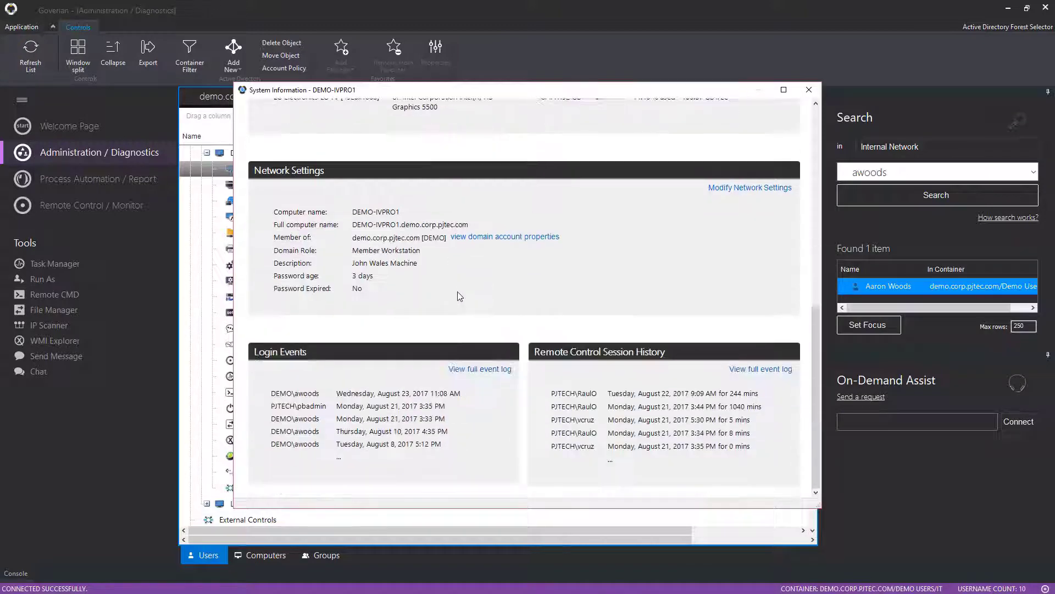
{"action": "left_click", "coordinate": [812, 92]}
Step: Install the Java 8 Update 111 package on DEMO-IVPRO1 from its Programs list
{"action": "double_click", "coordinate": [258, 186]}
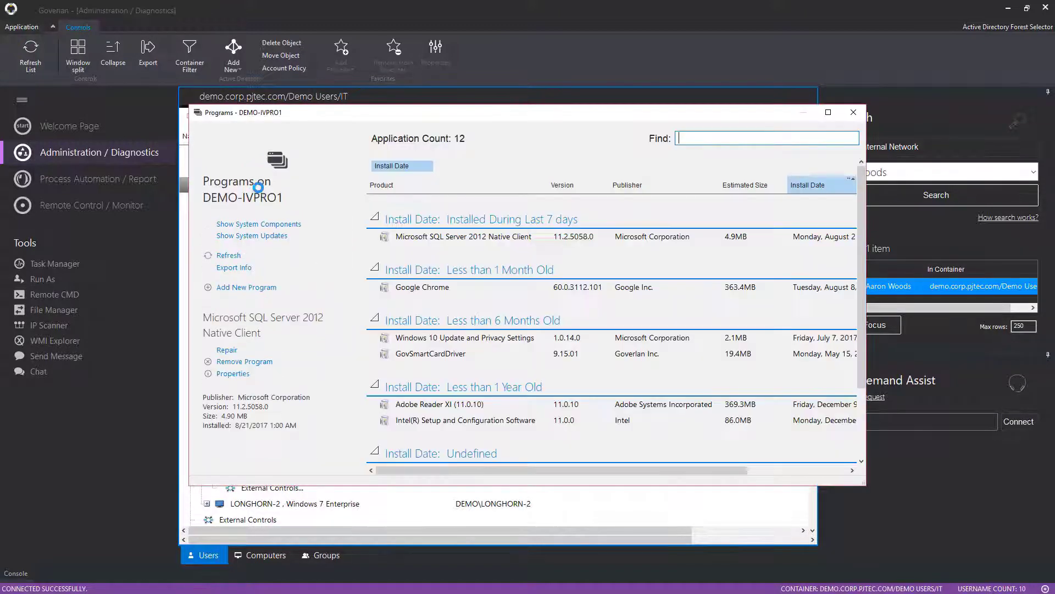
{"action": "left_click", "coordinate": [262, 291]}
{"action": "left_click", "coordinate": [319, 424]}
{"action": "left_click", "coordinate": [532, 329]}
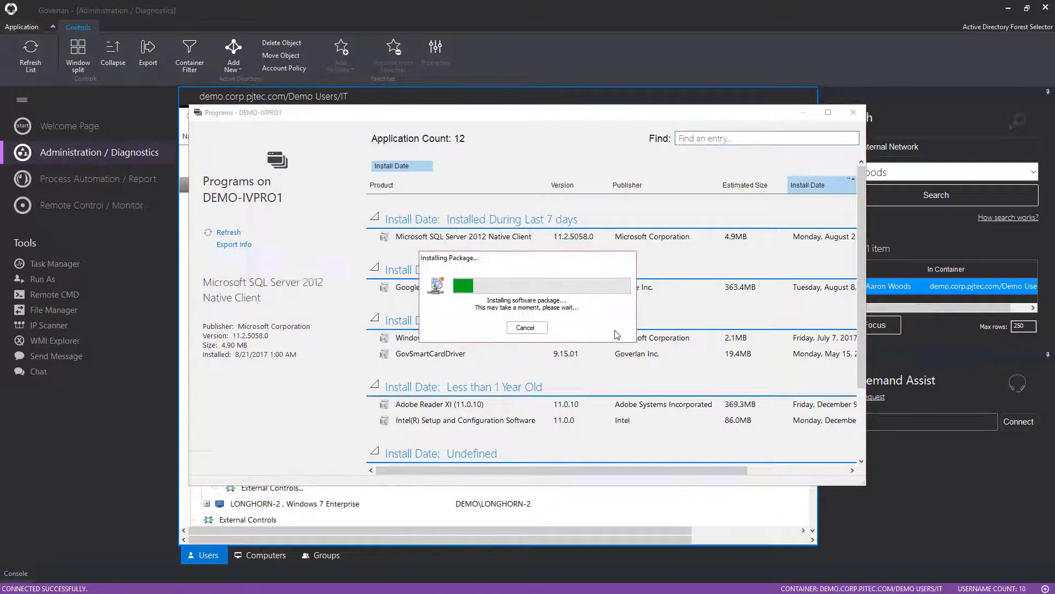
{"action": "left_click", "coordinate": [615, 331]}
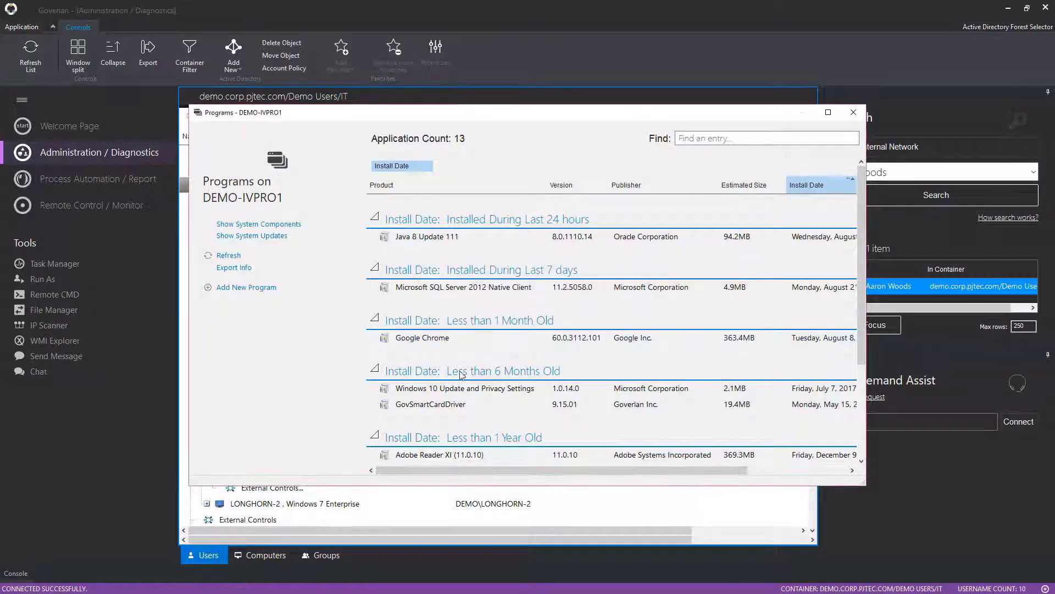
Step: Check the new Java entry, close Programs, and launch Remote CMD on DEMO-IVPRO1
{"action": "left_click", "coordinate": [459, 239]}
{"action": "key", "text": "Escape"}
{"action": "double_click", "coordinate": [255, 392]}
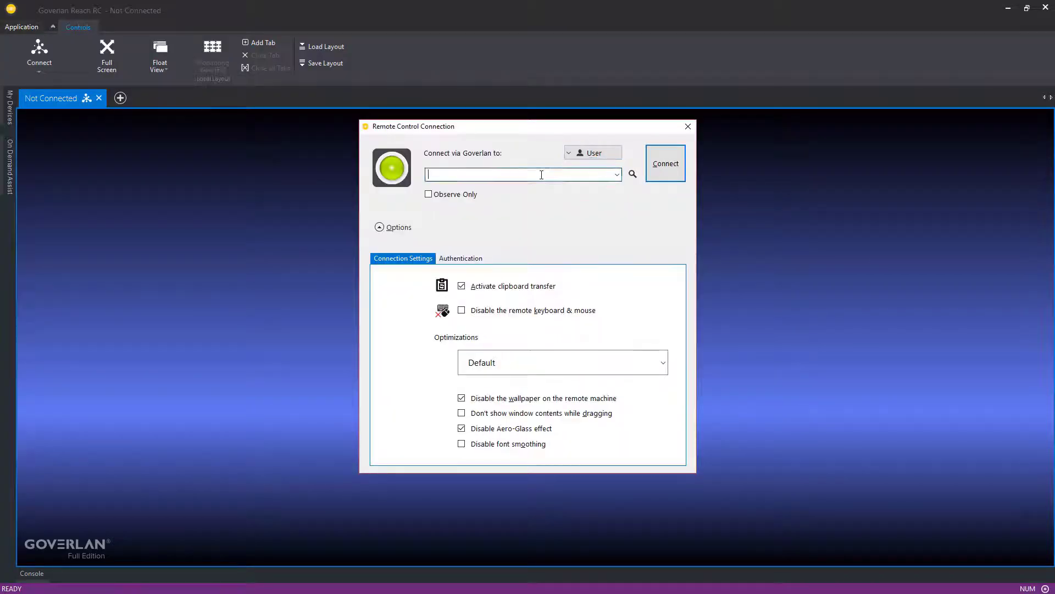
Step: Look up the demo user's logged-in machines and start remote control of LONGHORN-2
{"action": "type", "text": "awoods"}
{"action": "key", "text": "Return"}
{"action": "key", "text": "Return"}
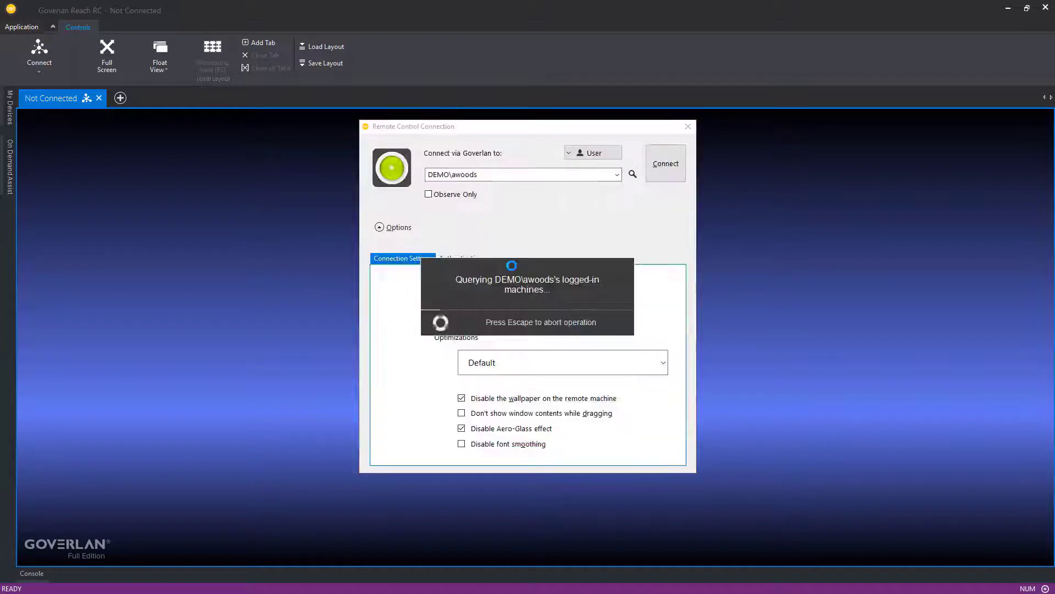
{"action": "left_click", "coordinate": [516, 293]}
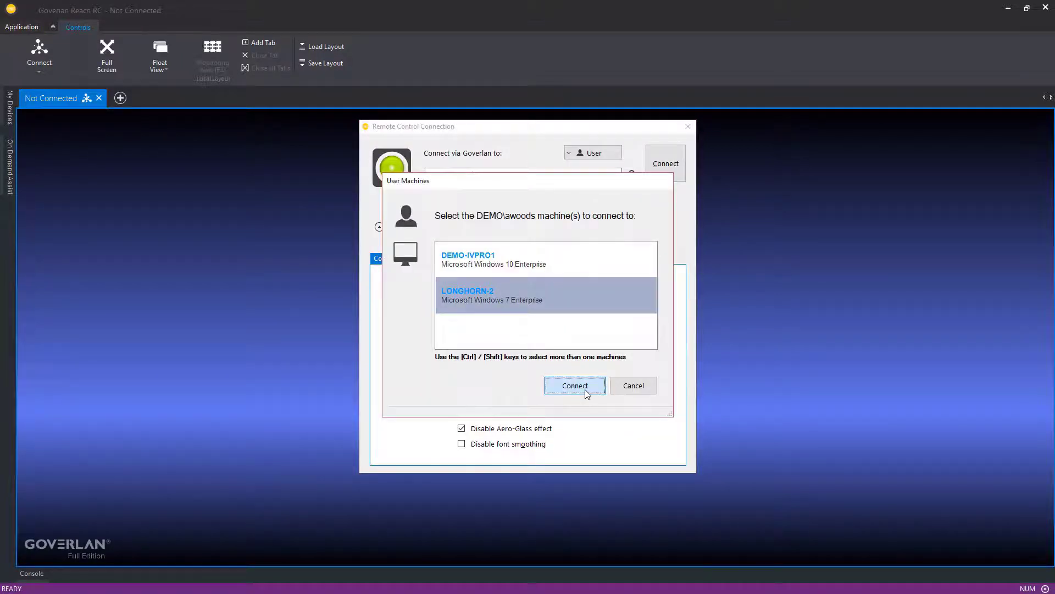
{"action": "left_click", "coordinate": [576, 385]}
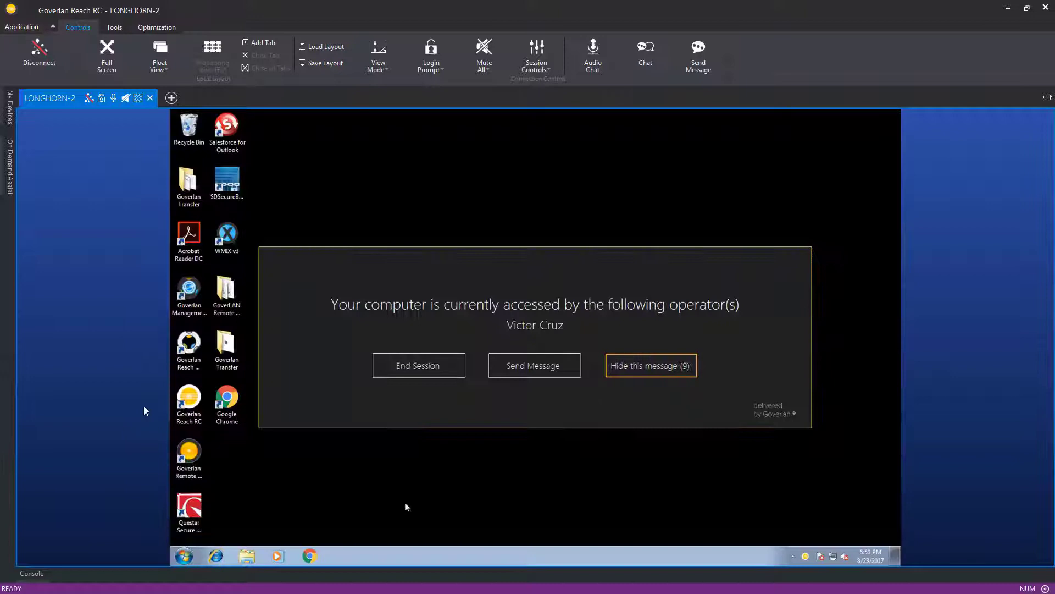
Step: In a new tab, connect to lab-srv-2k12 and open all its user sessions
{"action": "left_click", "coordinate": [171, 98]}
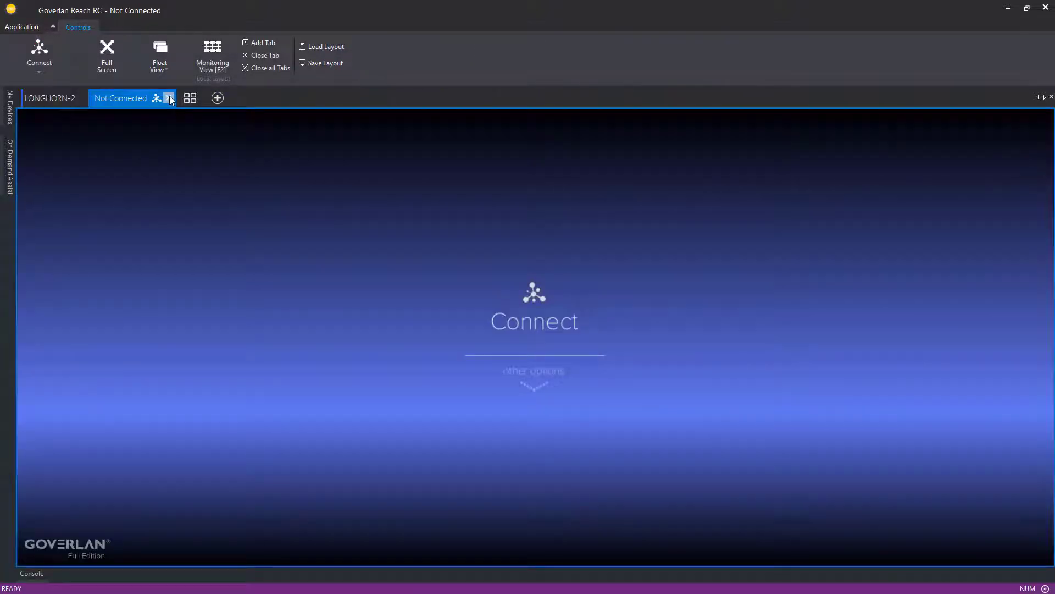
{"action": "left_click", "coordinate": [579, 331]}
{"action": "type", "text": "lab-srv-2k12"}
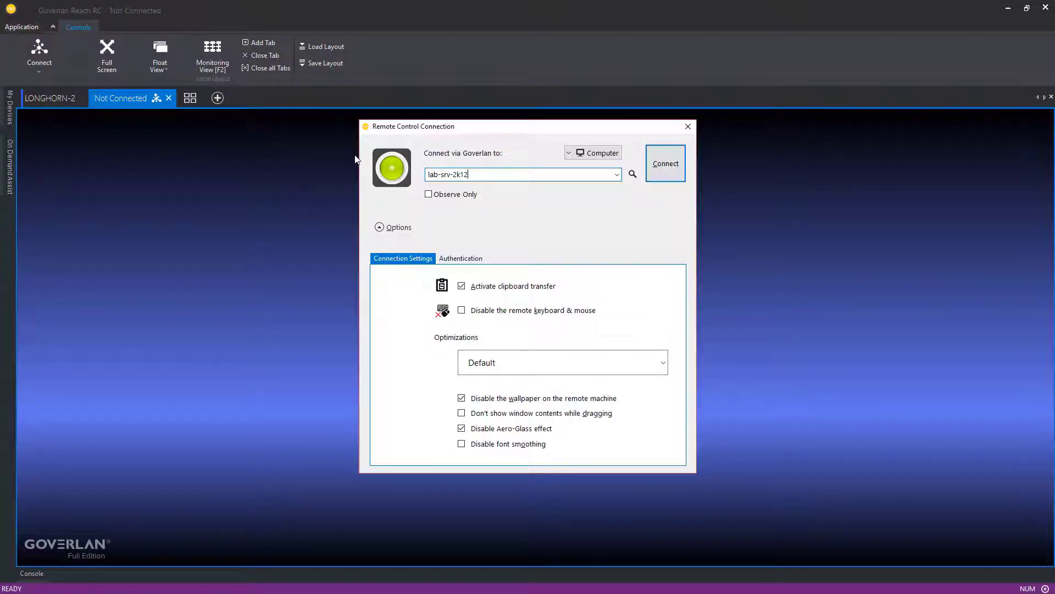
{"action": "key", "text": "Return"}
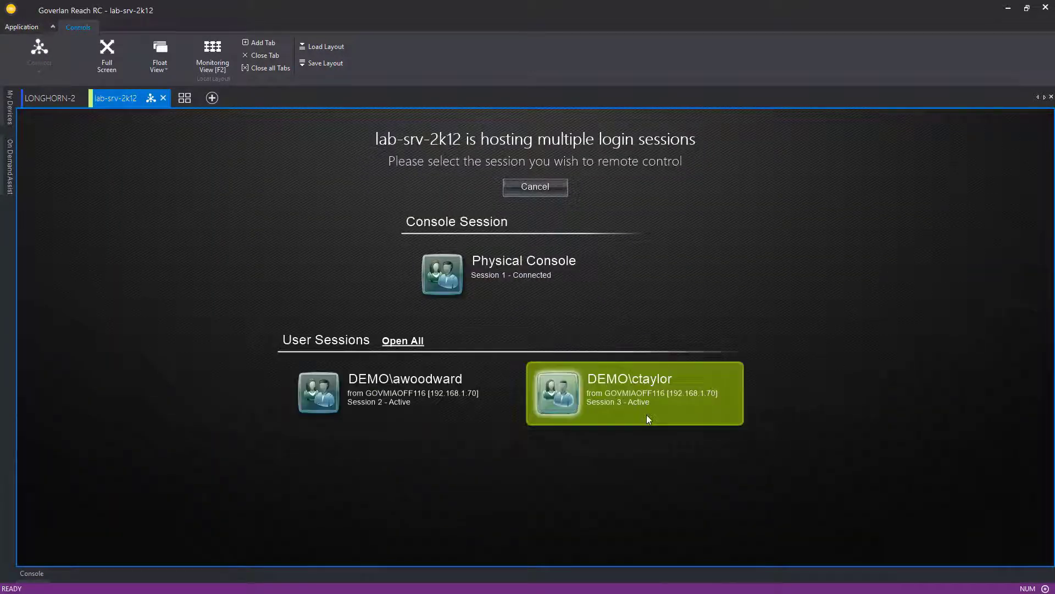
{"action": "left_click", "coordinate": [391, 342]}
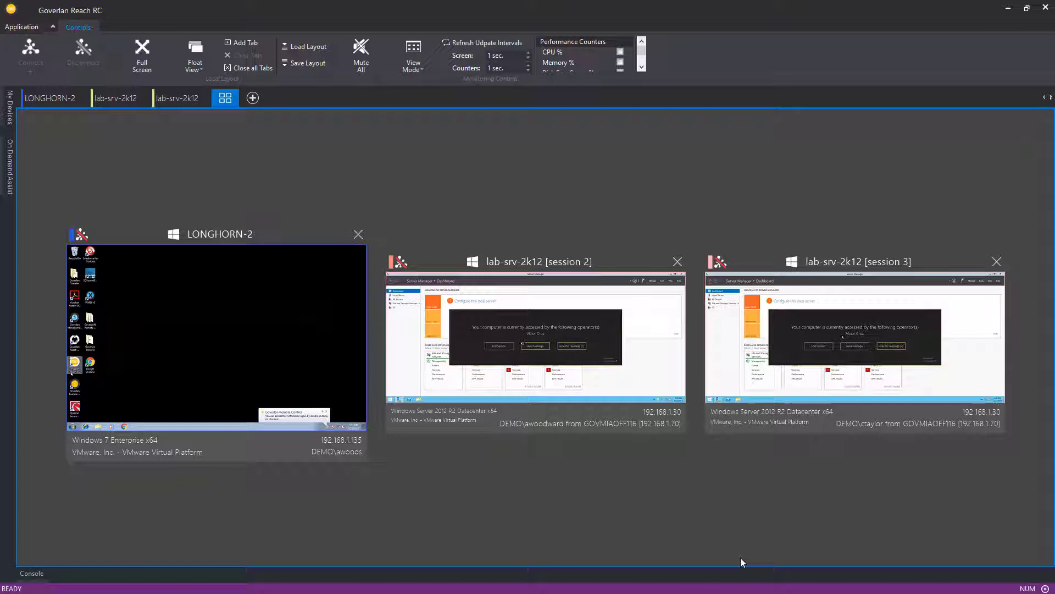
Step: Take control of session 2 on lab-srv-2k12 and review the session control options
{"action": "left_click", "coordinate": [648, 346]}
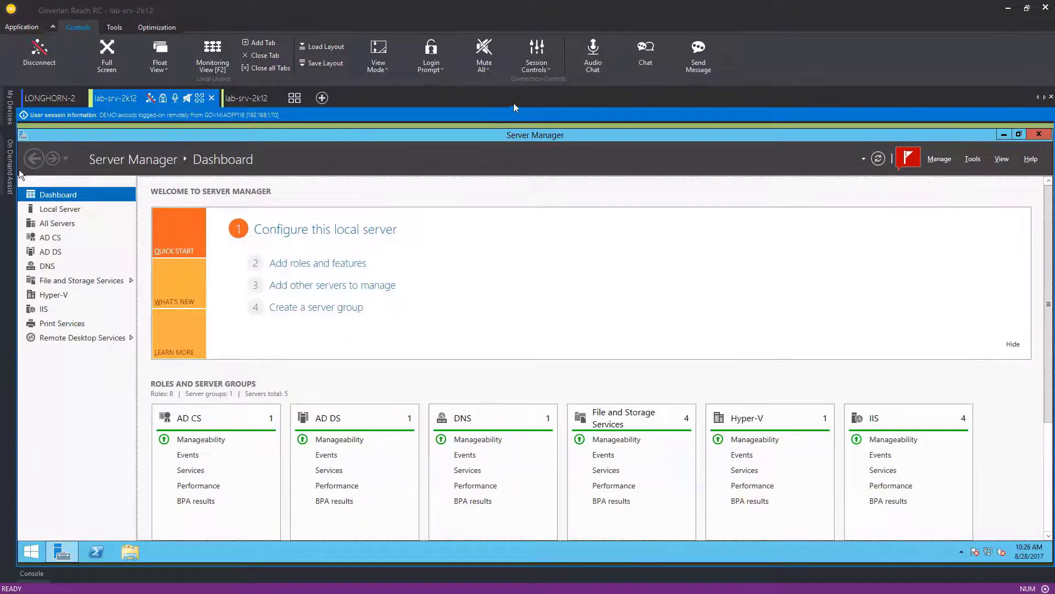
{"action": "left_click", "coordinate": [537, 55]}
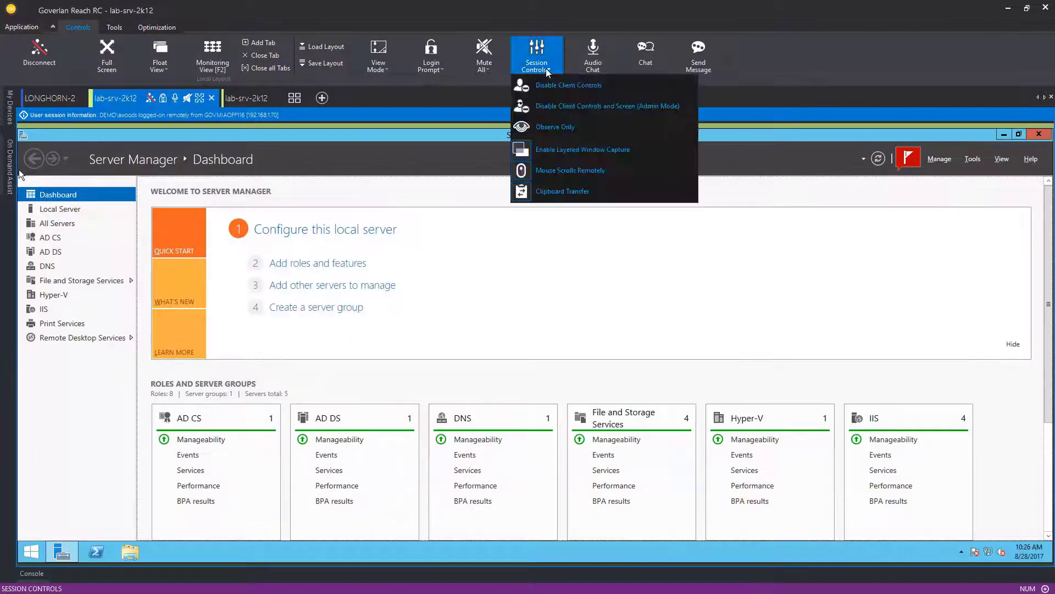
{"action": "left_click", "coordinate": [556, 149]}
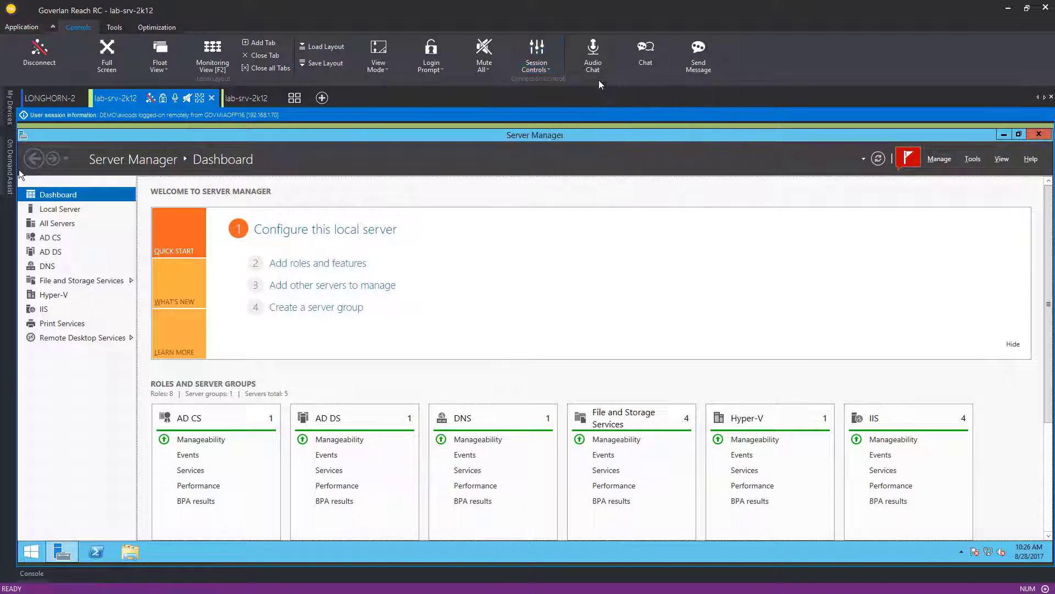
Step: Open the remote Task Manager, expand both logged-on users' processes, then browse remote files
{"action": "left_click", "coordinate": [114, 27]}
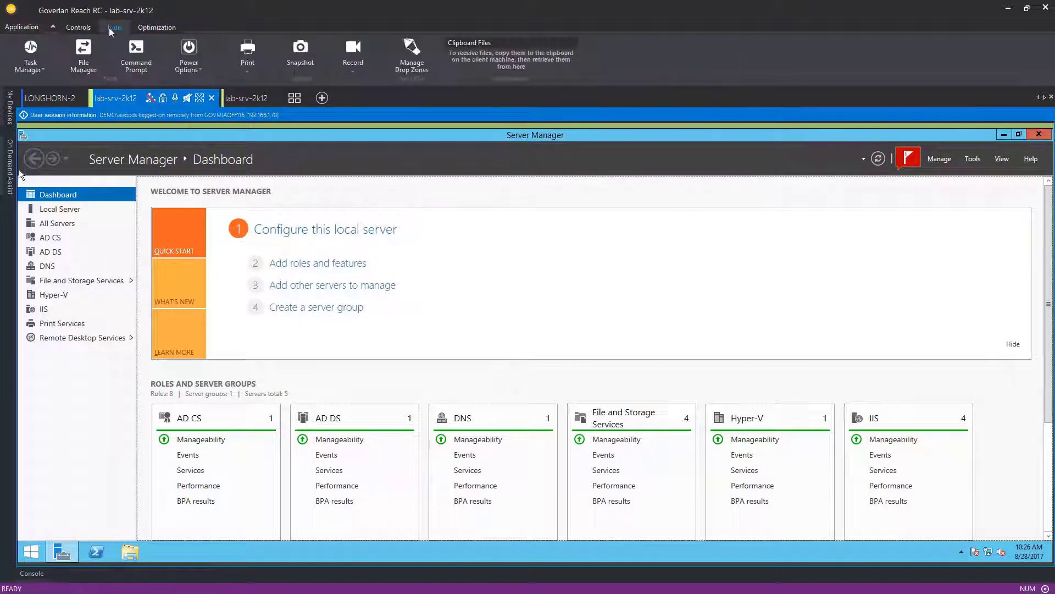
{"action": "left_click", "coordinate": [28, 50]}
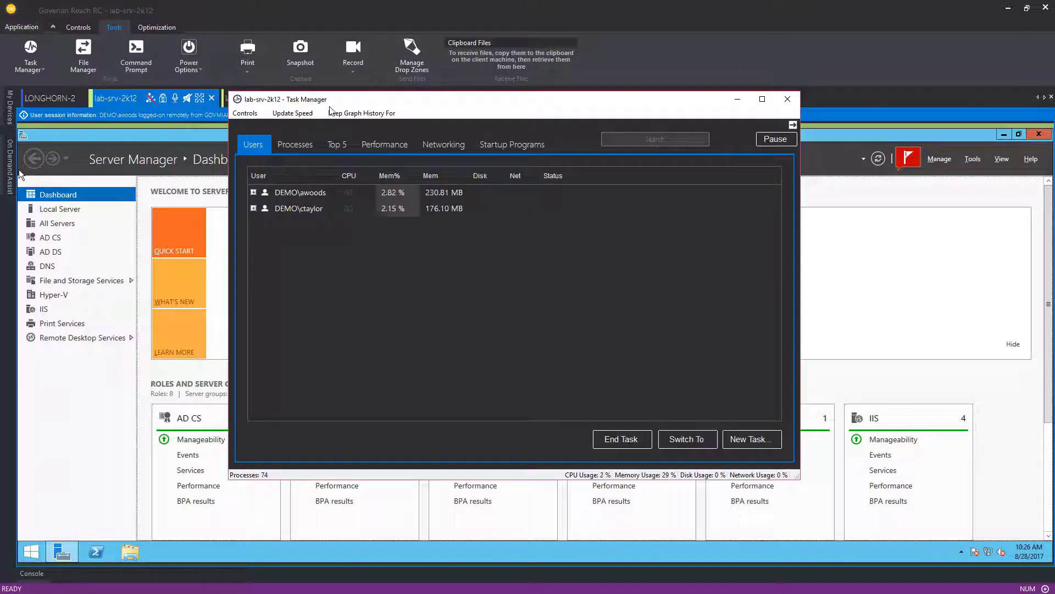
{"action": "left_click", "coordinate": [253, 192]}
{"action": "left_click", "coordinate": [254, 225]}
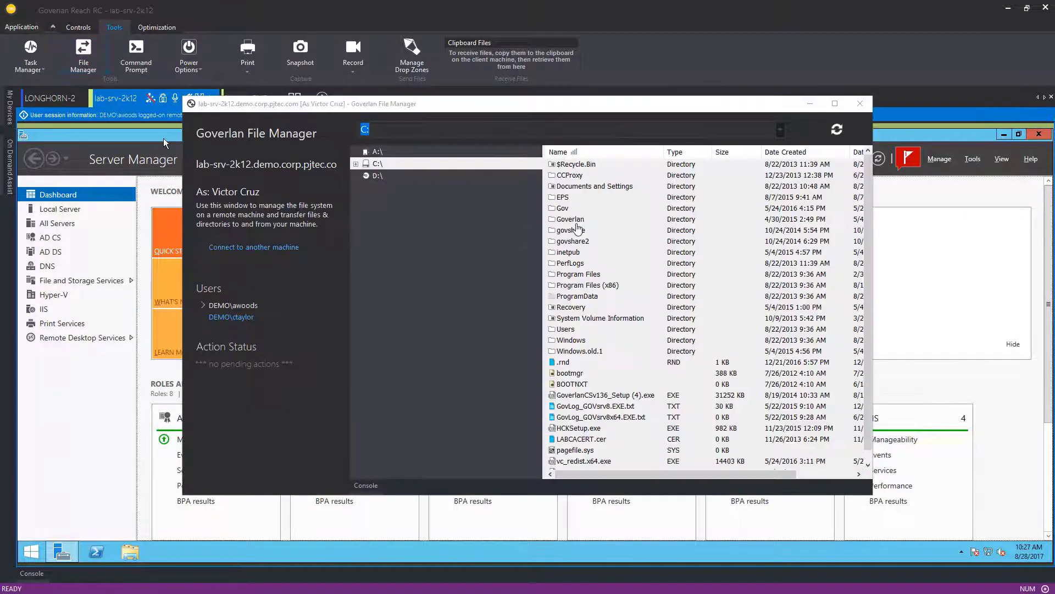
{"action": "left_click", "coordinate": [834, 108]}
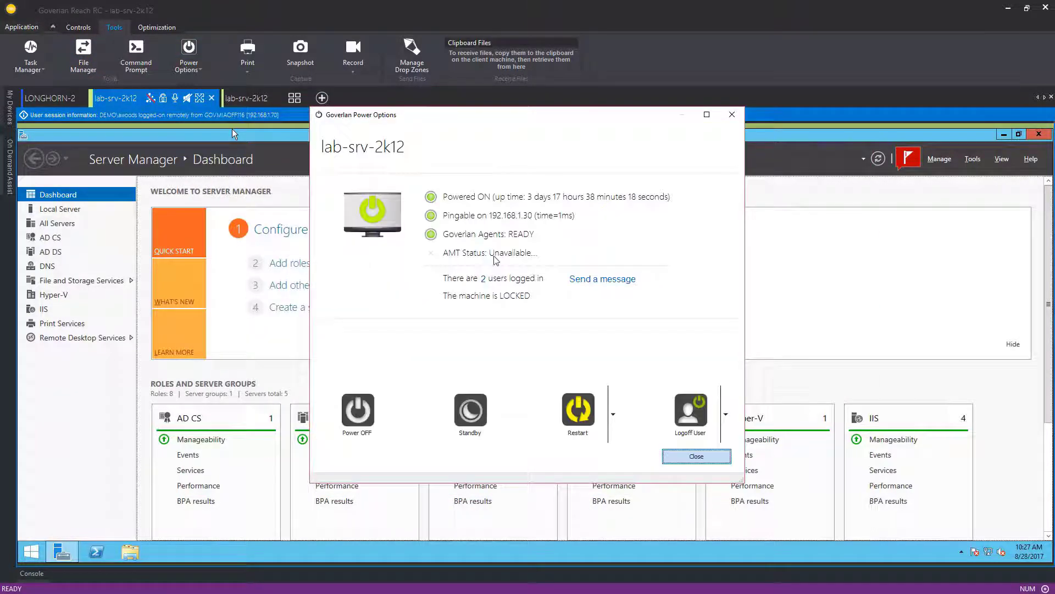
Step: Review the printing and session recording options, then drag a Word file into the session
{"action": "left_click", "coordinate": [613, 414]}
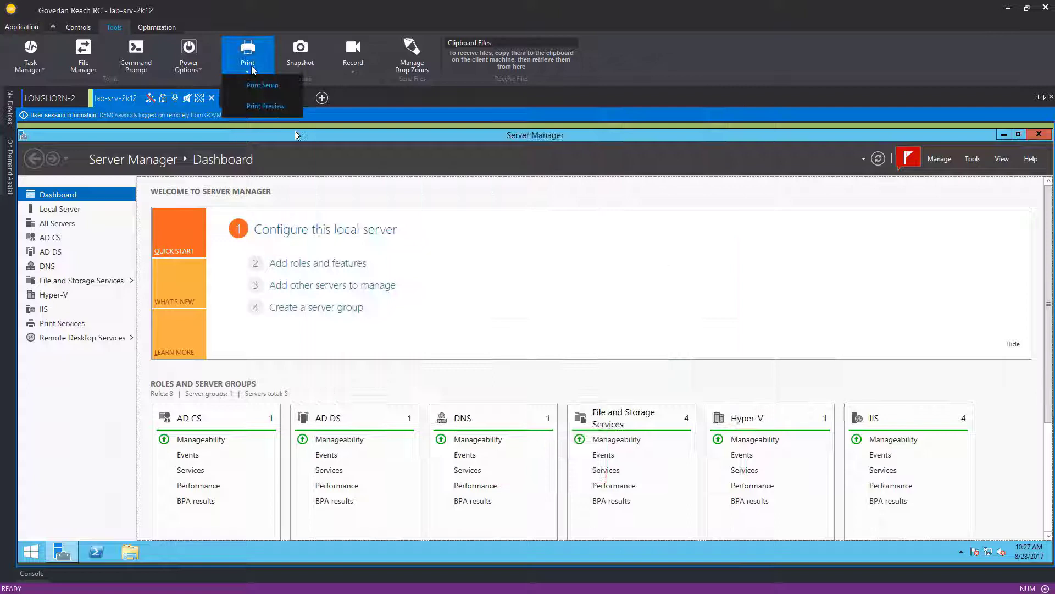
{"action": "left_click", "coordinate": [308, 83]}
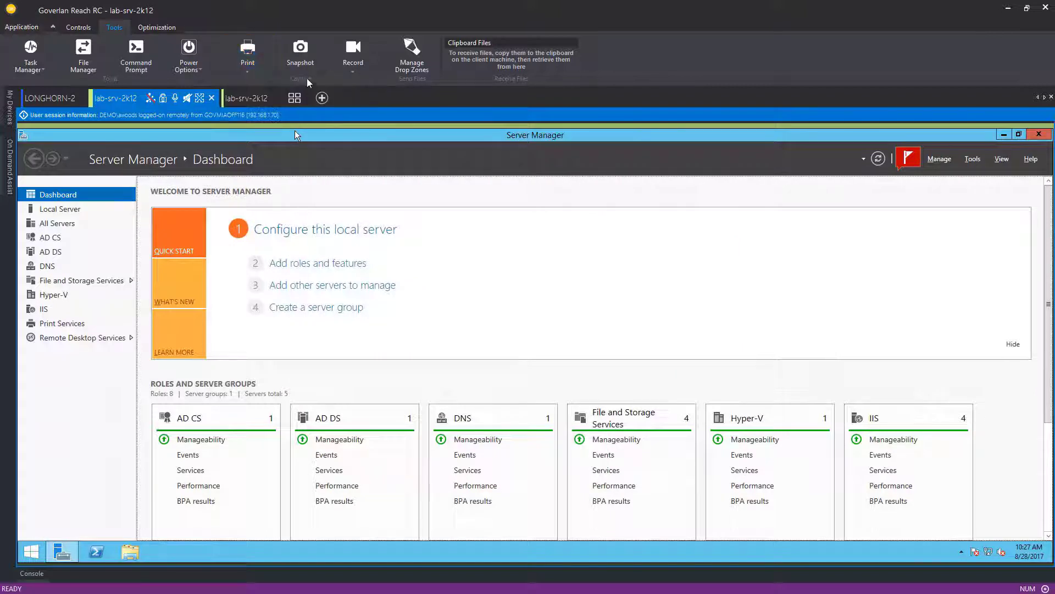
{"action": "left_click", "coordinate": [356, 66]}
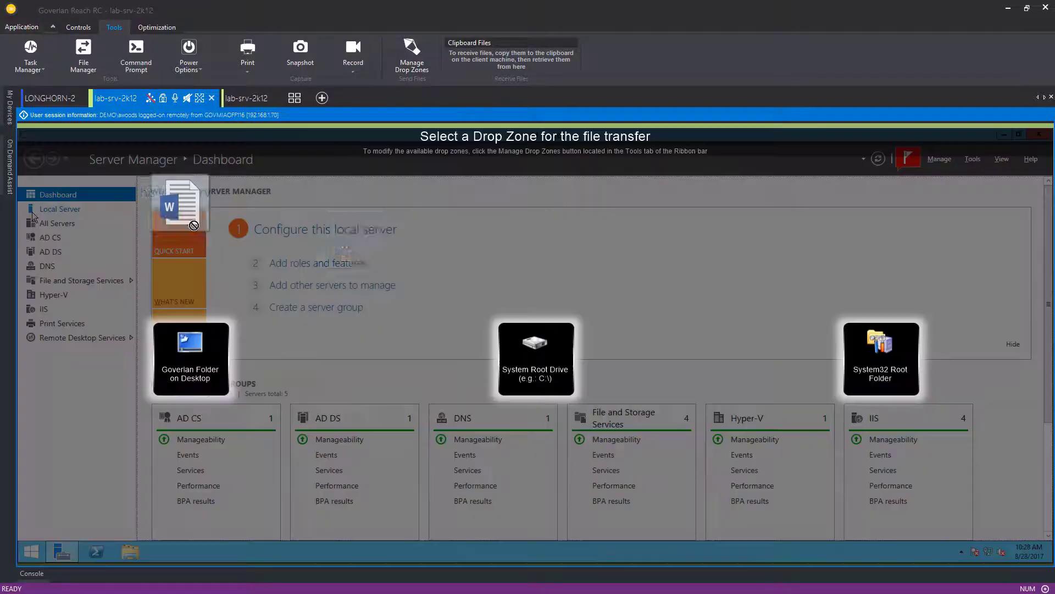
{"action": "left_click_drag", "start_coordinate": [238, 231], "coordinate": [522, 393]}
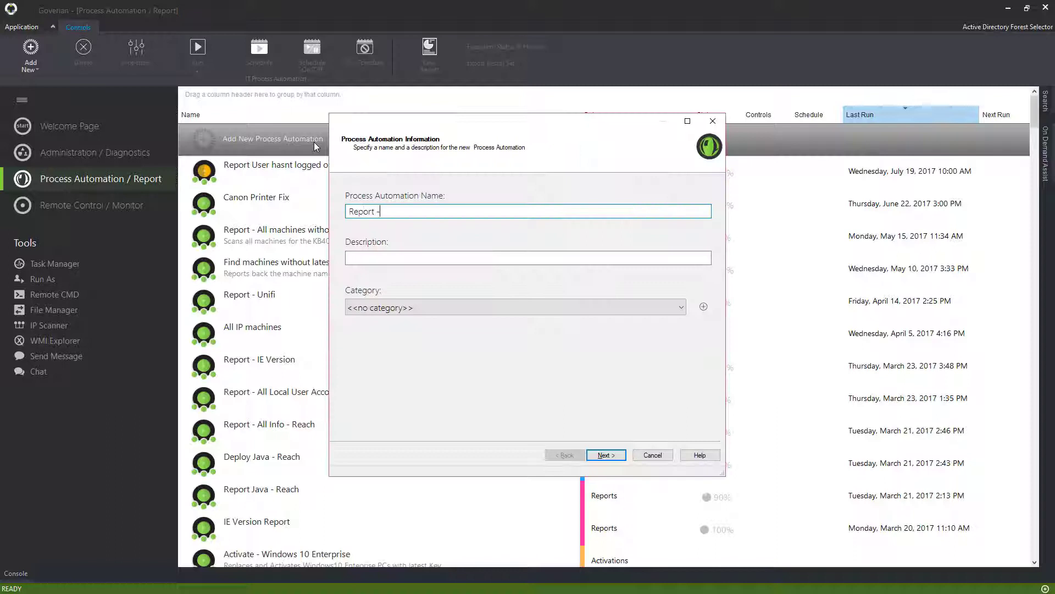
Step: Name the automation 'Report - All machines with Java 8' and file it under Reports
{"action": "type", "text": "All machines with Java 8"}
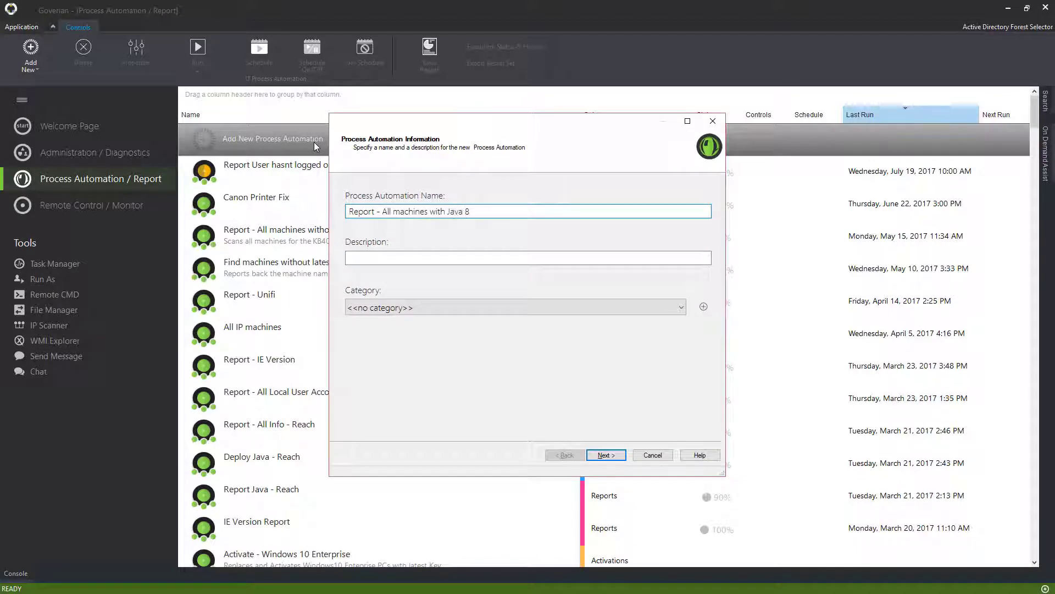
{"action": "left_click", "coordinate": [514, 309]}
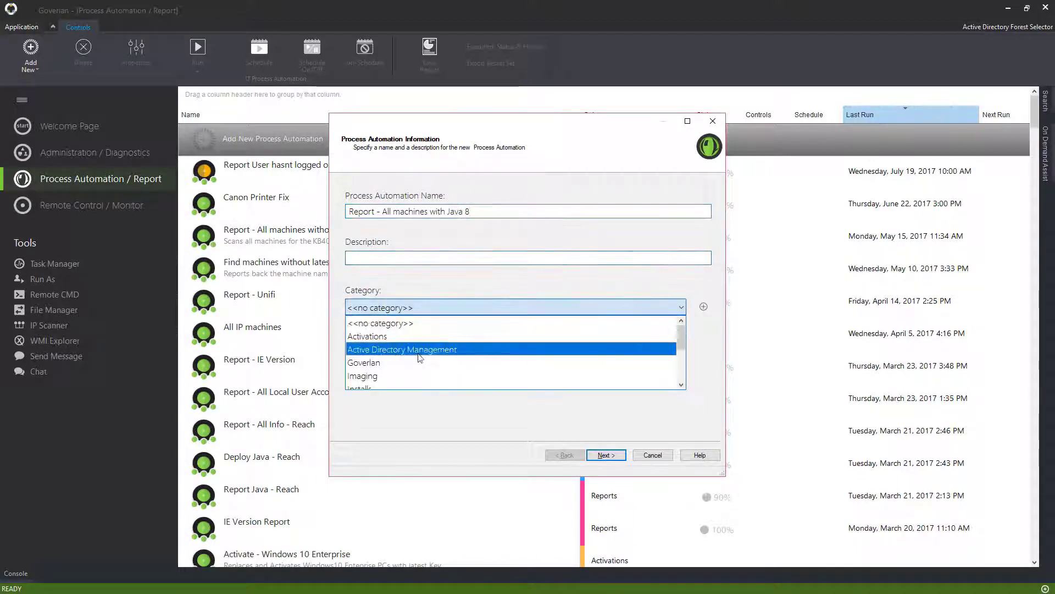
{"action": "scroll", "coordinate": [420, 358], "scroll_direction": "down", "scroll_amount": 2}
{"action": "left_click", "coordinate": [396, 351]}
{"action": "left_click", "coordinate": [606, 455]}
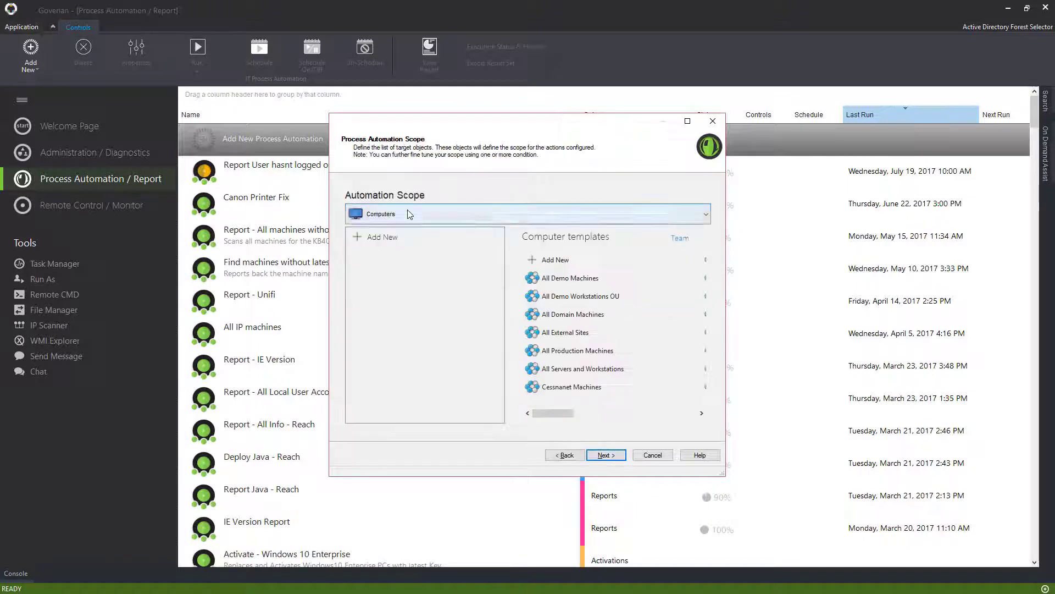
Step: Scope the automation to computers in demo.corp.pjtec.com's Demo Workstations container
{"action": "left_click", "coordinate": [410, 214]}
{"action": "left_click", "coordinate": [383, 236]}
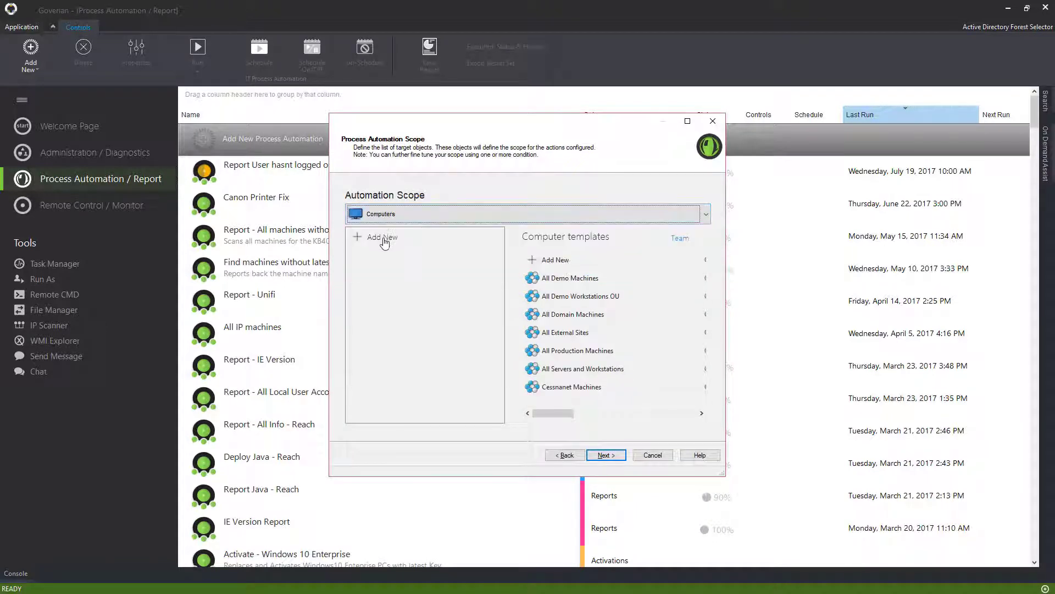
{"action": "left_click", "coordinate": [384, 243]}
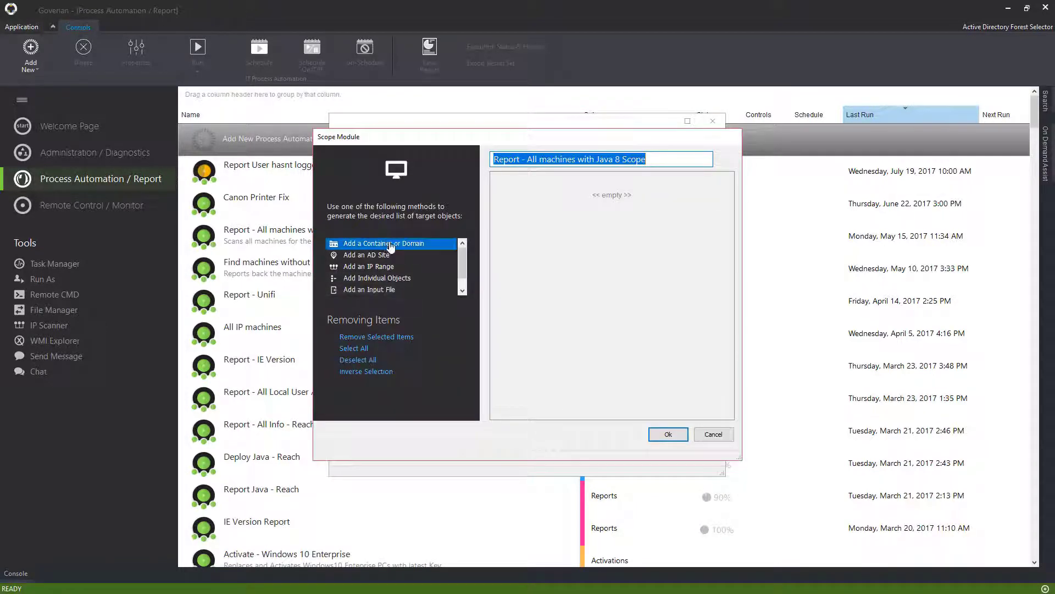
{"action": "left_click", "coordinate": [391, 246]}
{"action": "double_click", "coordinate": [477, 175]}
{"action": "left_click", "coordinate": [530, 223]}
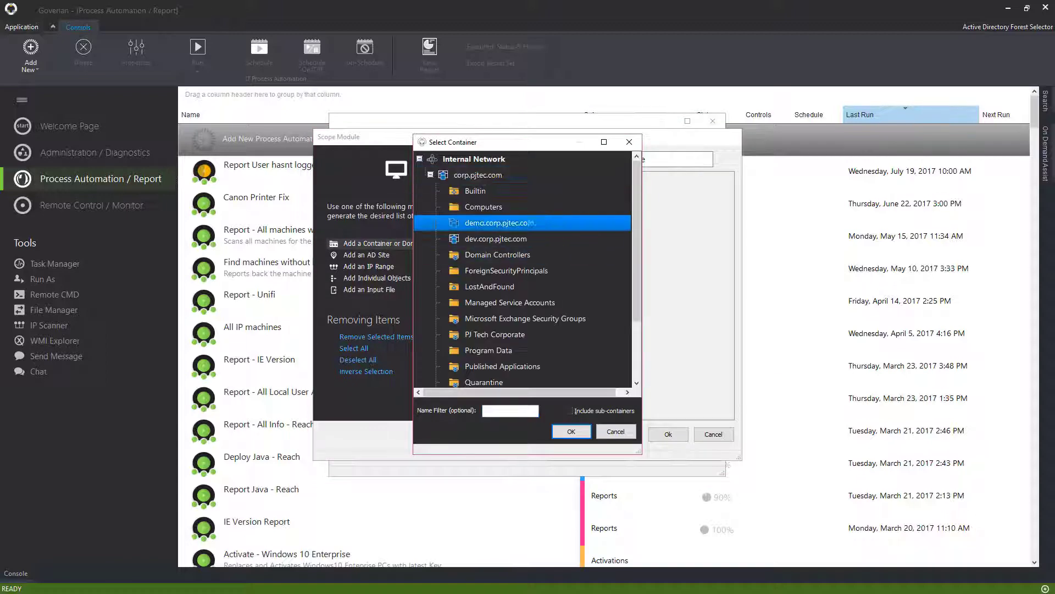
{"action": "double_click", "coordinate": [530, 223]}
{"action": "left_click", "coordinate": [497, 303]}
{"action": "left_click", "coordinate": [571, 432]}
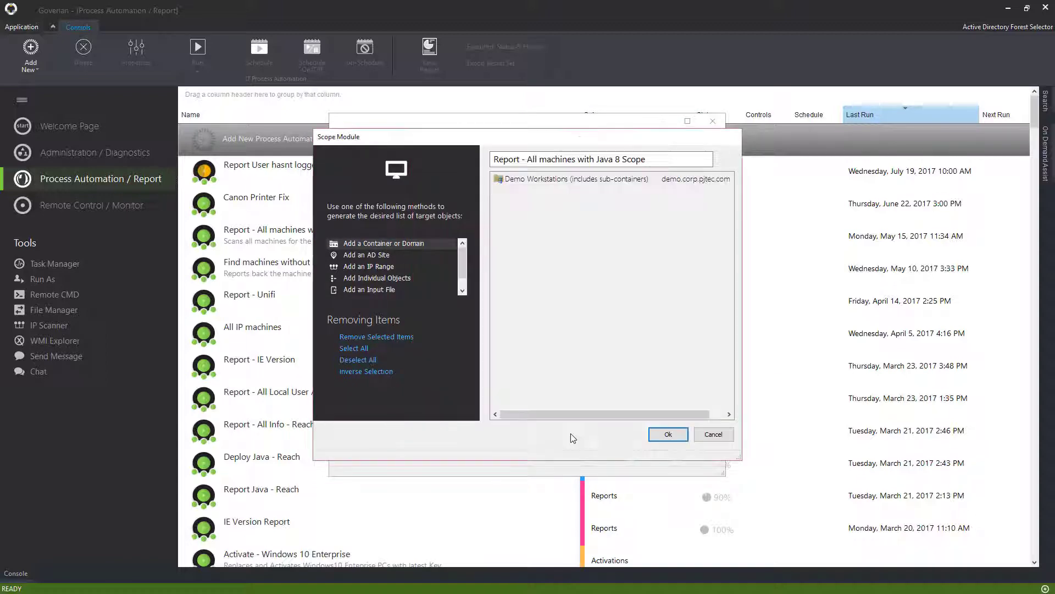
{"action": "left_click", "coordinate": [679, 436]}
{"action": "left_click", "coordinate": [606, 454]}
Step: Report NT Account Name, Product Name and Product Version, only where Product Name contains Java 8
{"action": "left_click", "coordinate": [375, 246]}
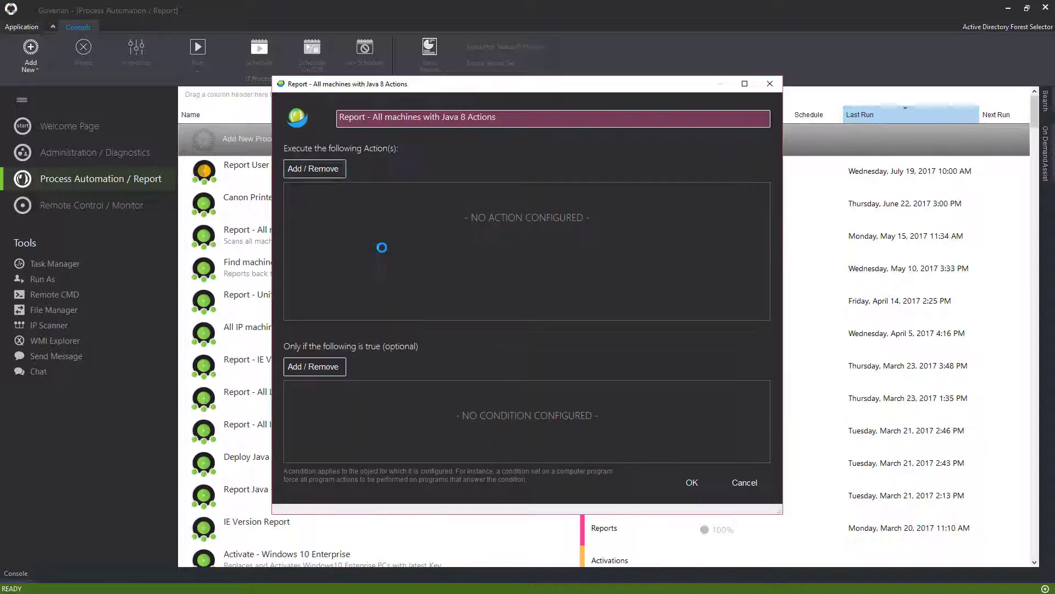
{"action": "left_click", "coordinate": [324, 168]}
{"action": "mouse_move", "coordinate": [378, 149]}
{"action": "left_click", "coordinate": [460, 116]}
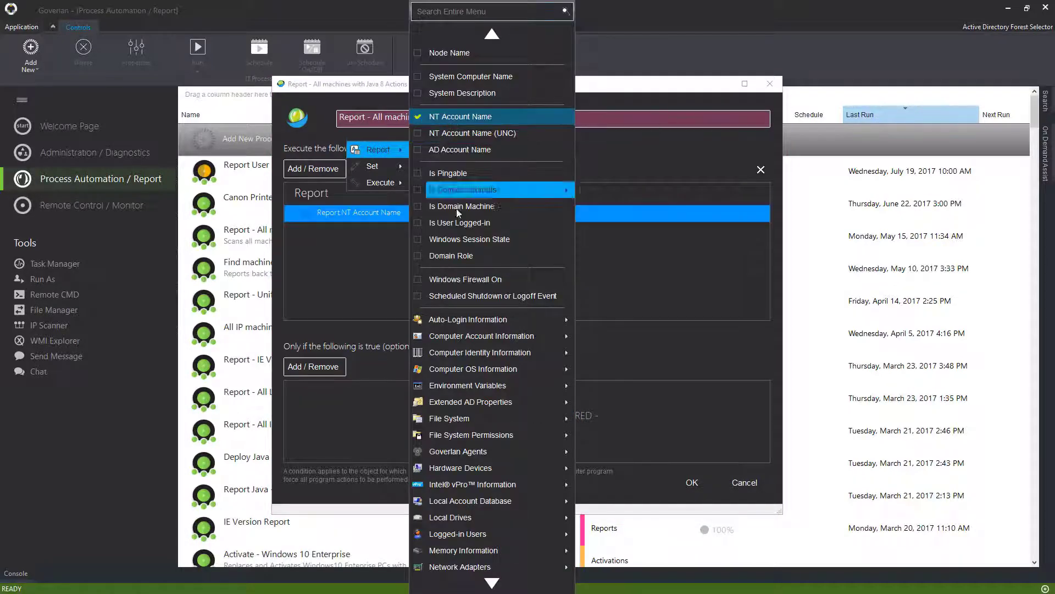
{"action": "scroll", "coordinate": [484, 385], "scroll_direction": "down", "scroll_amount": 5}
{"action": "mouse_move", "coordinate": [528, 455]}
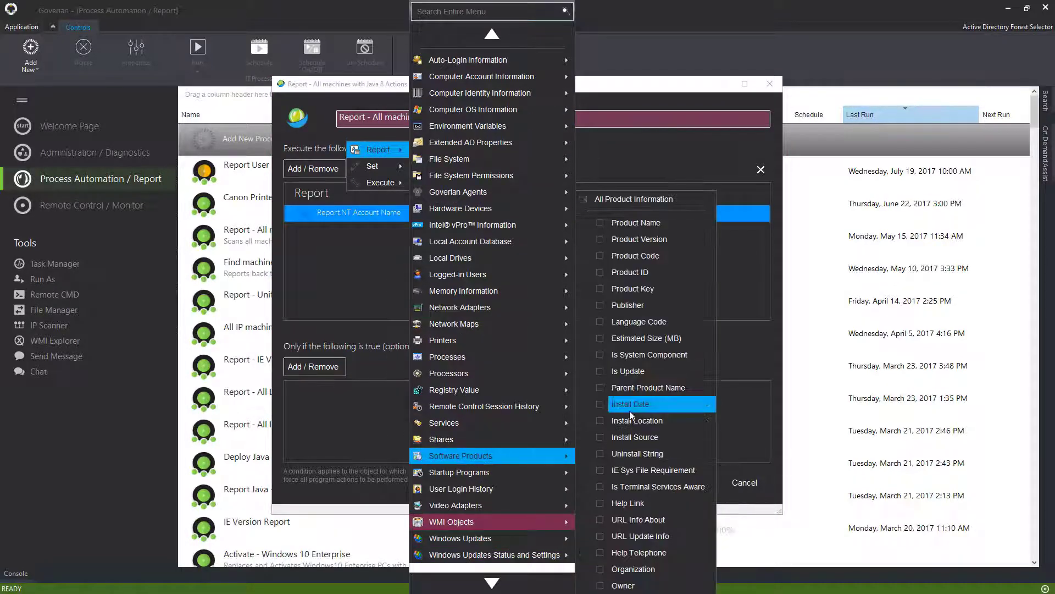
{"action": "left_click", "coordinate": [632, 223]}
{"action": "left_click", "coordinate": [632, 239]}
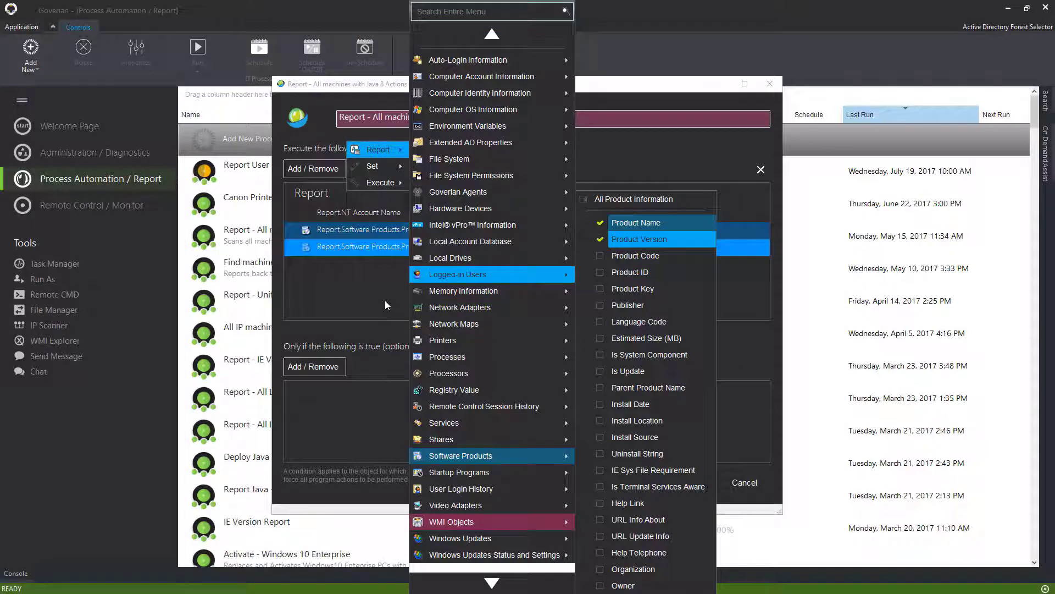
{"action": "left_click", "coordinate": [386, 304]}
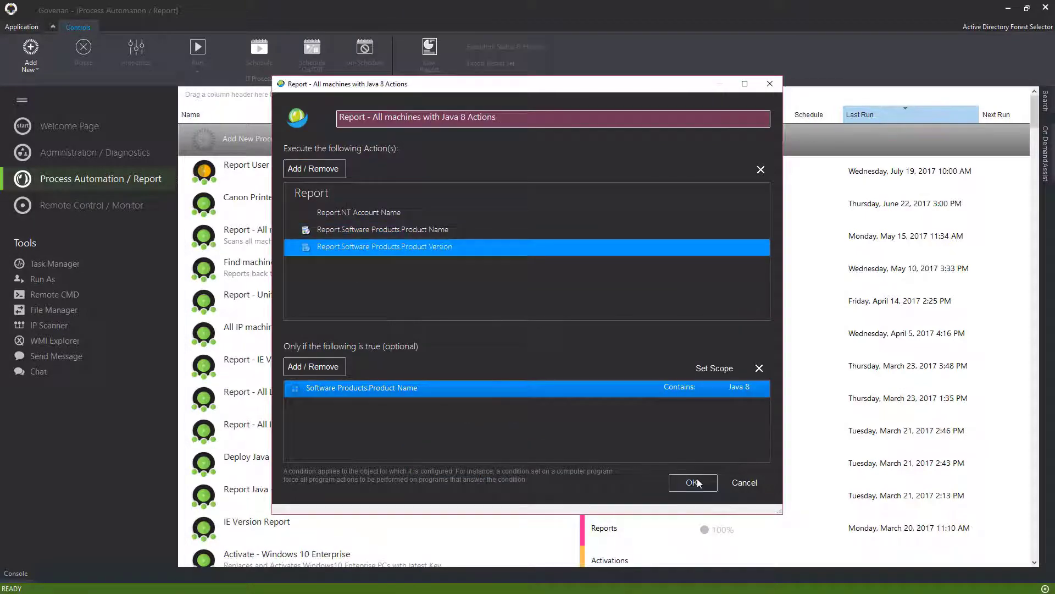
{"action": "left_click", "coordinate": [694, 482]}
Step: Run now until all nodes are processed, in HTML - Table format, and finish to open the report
{"action": "left_click", "coordinate": [615, 458]}
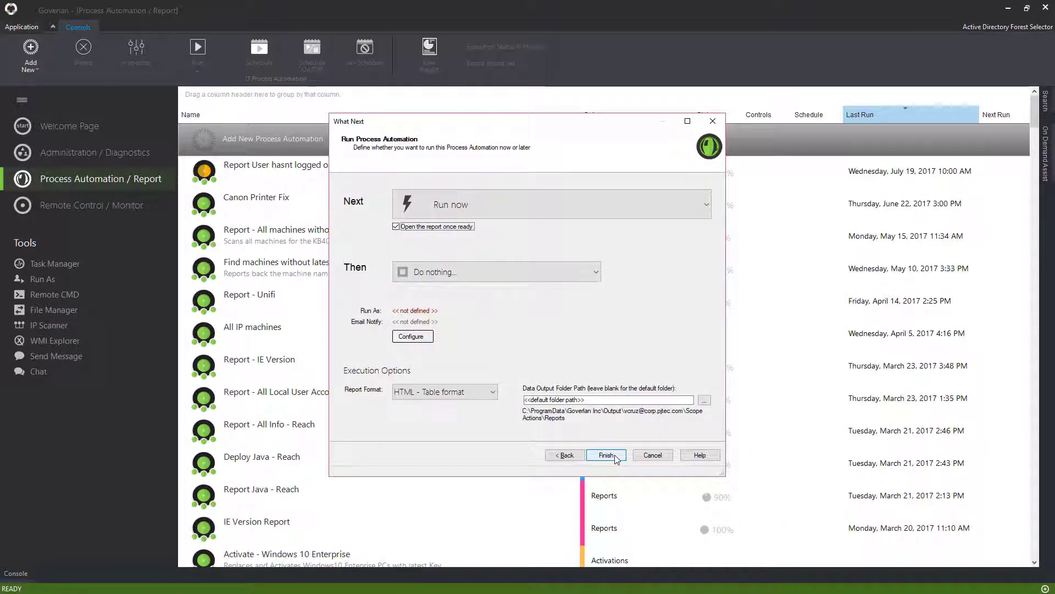
{"action": "left_click", "coordinate": [484, 277]}
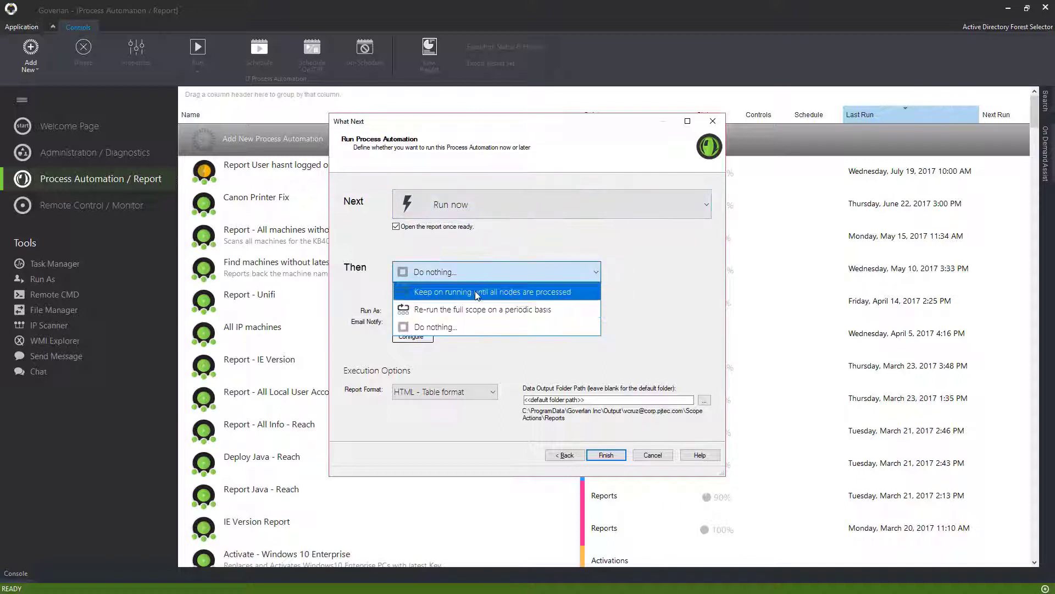
{"action": "left_click", "coordinate": [476, 291]}
{"action": "left_click", "coordinate": [467, 293]}
{"action": "left_click", "coordinate": [467, 293]}
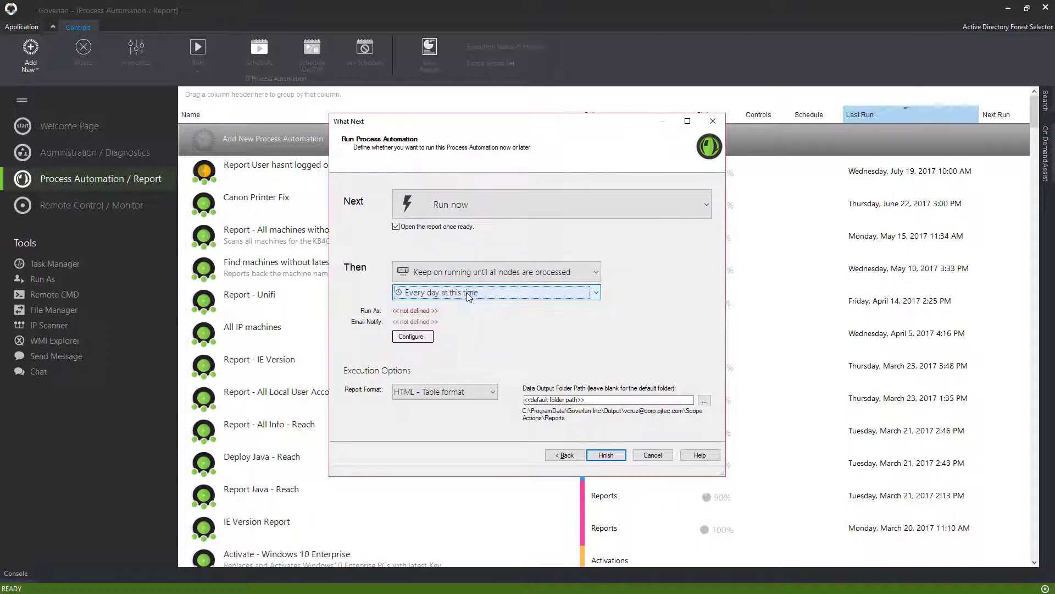
{"action": "left_click", "coordinate": [465, 392]}
{"action": "left_click", "coordinate": [445, 406]}
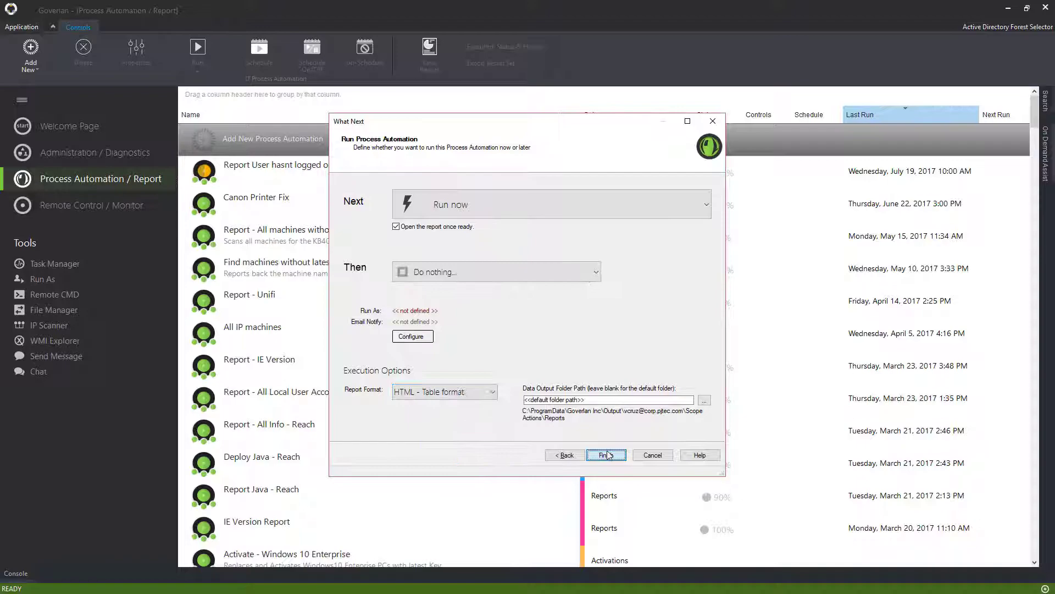
{"action": "left_click", "coordinate": [606, 455]}
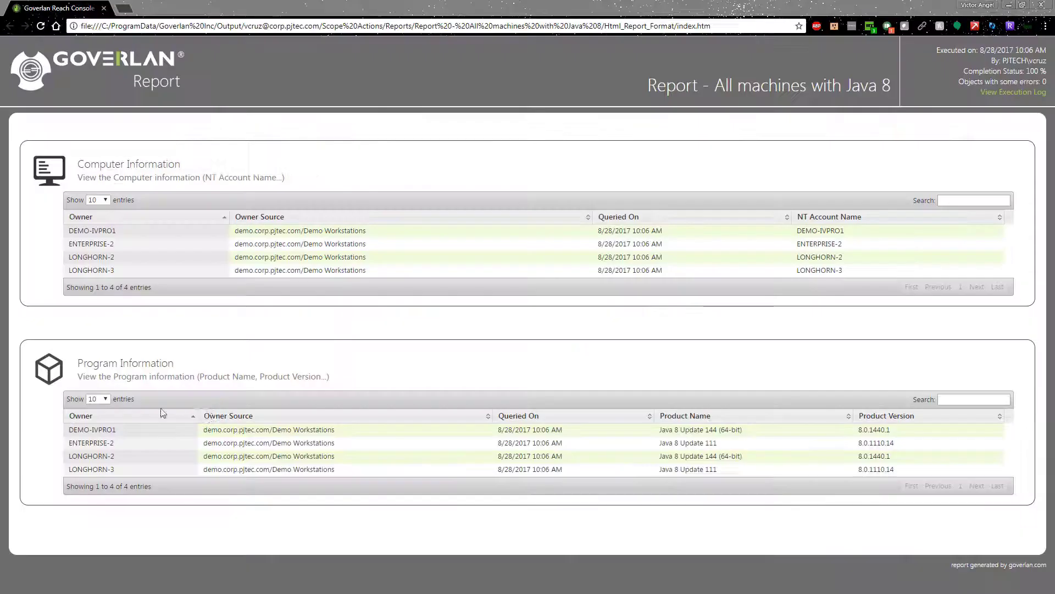
Step: Sort the Java 8 report table by product name, then generate an On-Demand Assist client email
{"action": "left_click", "coordinate": [687, 416]}
{"action": "left_click", "coordinate": [871, 416]}
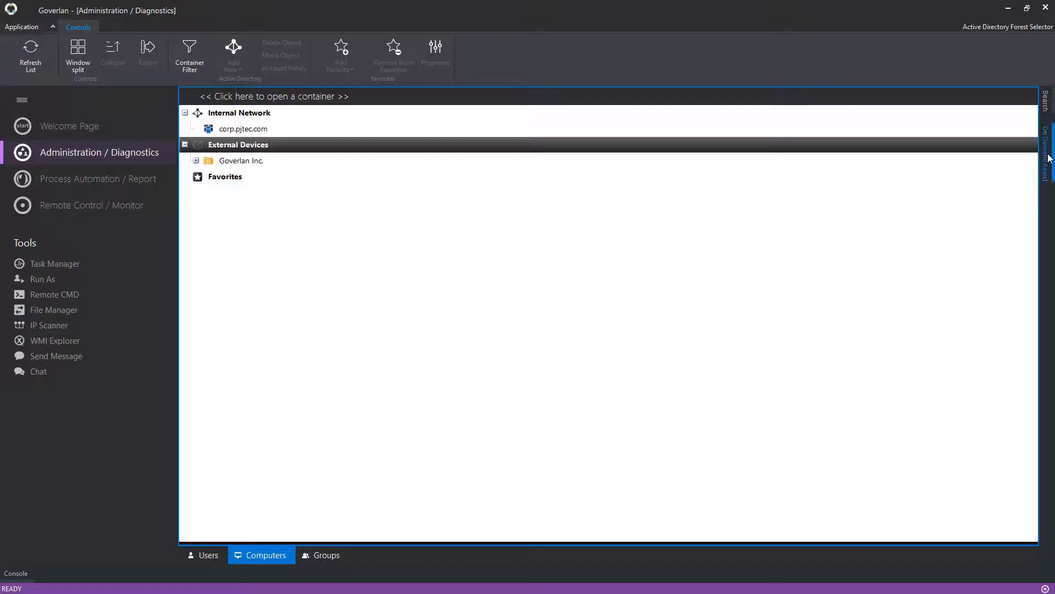
{"action": "left_click", "coordinate": [1047, 158]}
{"action": "left_click", "coordinate": [899, 137]}
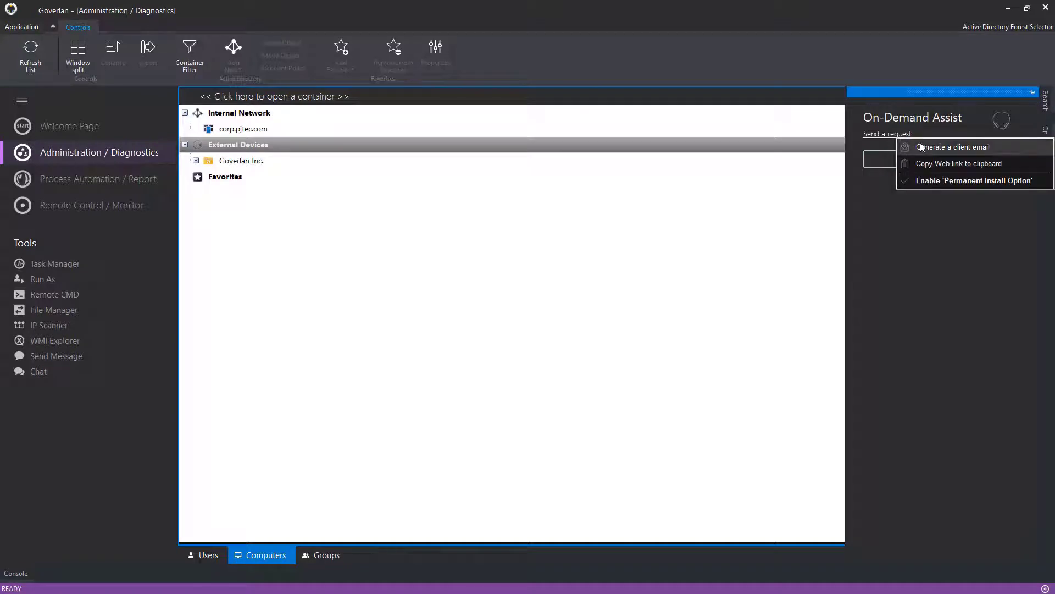
{"action": "left_click", "coordinate": [953, 147]}
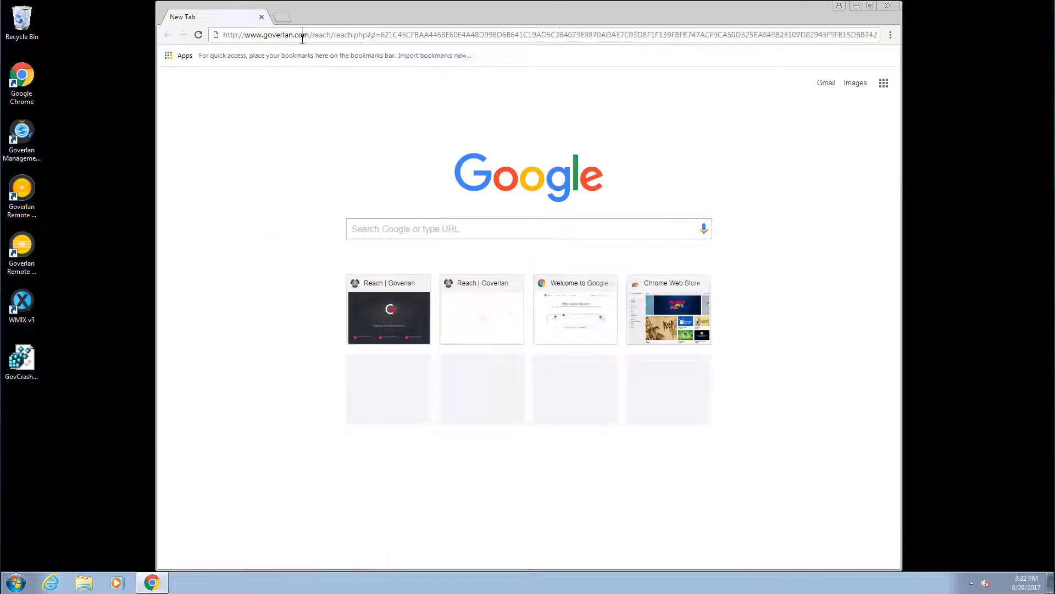
Step: Load the Reach assistance link in Chrome, run GovReachClient.exe, and start a support session
{"action": "left_click", "coordinate": [302, 36]}
{"action": "key", "text": "Return"}
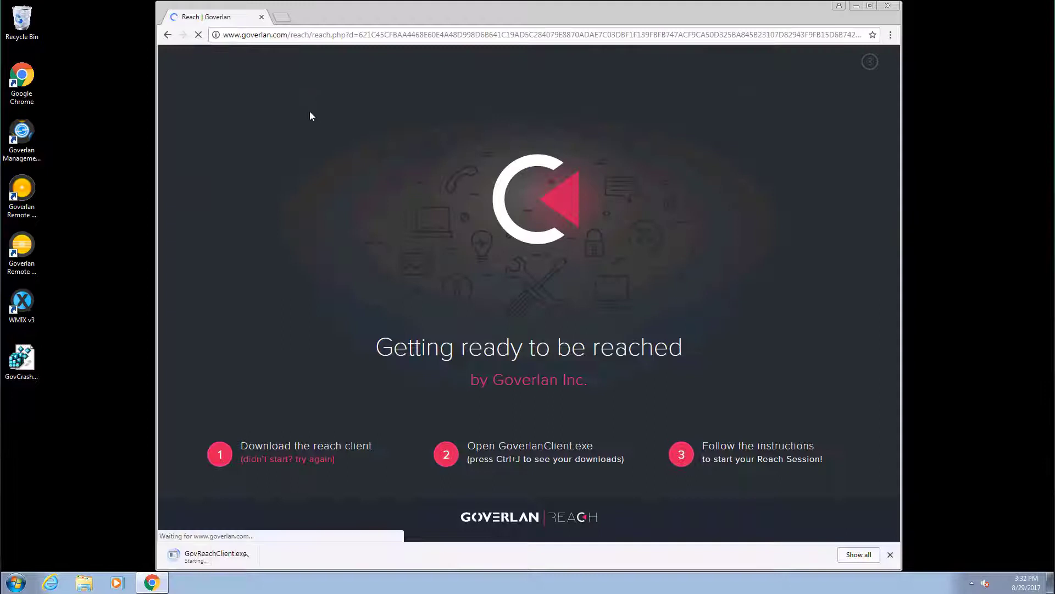
{"action": "left_click", "coordinate": [220, 554]}
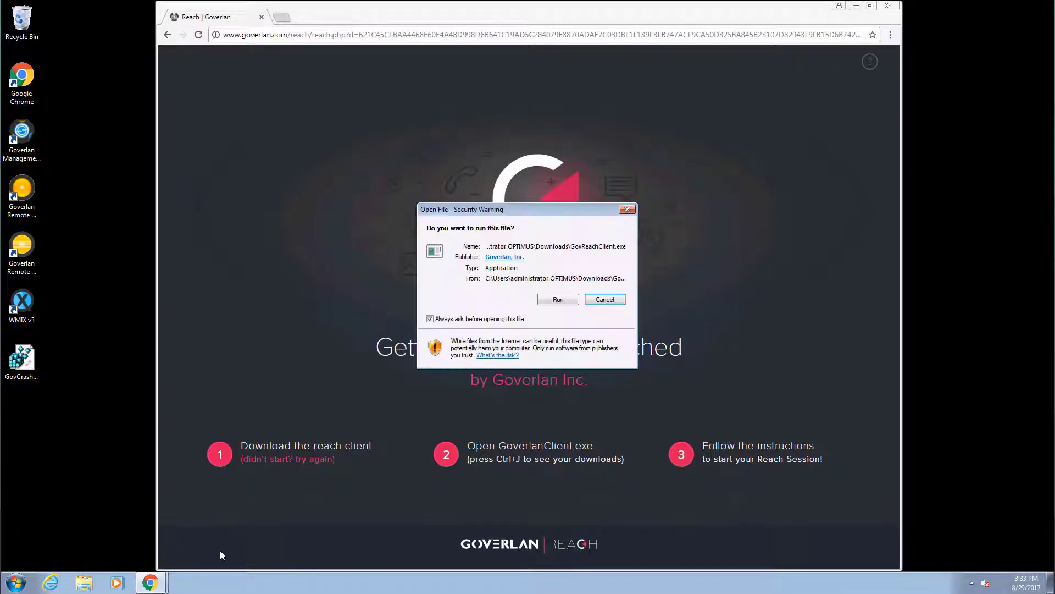
{"action": "left_click", "coordinate": [565, 303]}
{"action": "left_click", "coordinate": [539, 233]}
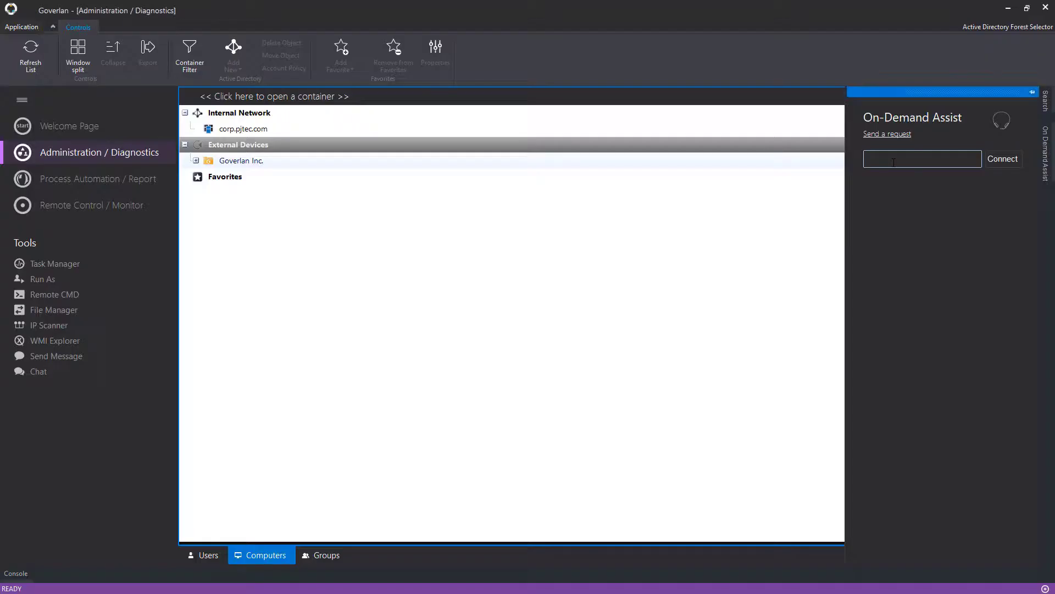
Step: Connect to the end user's On-Demand session and launch Remote Control from its action menu
{"action": "left_click", "coordinate": [1001, 158]}
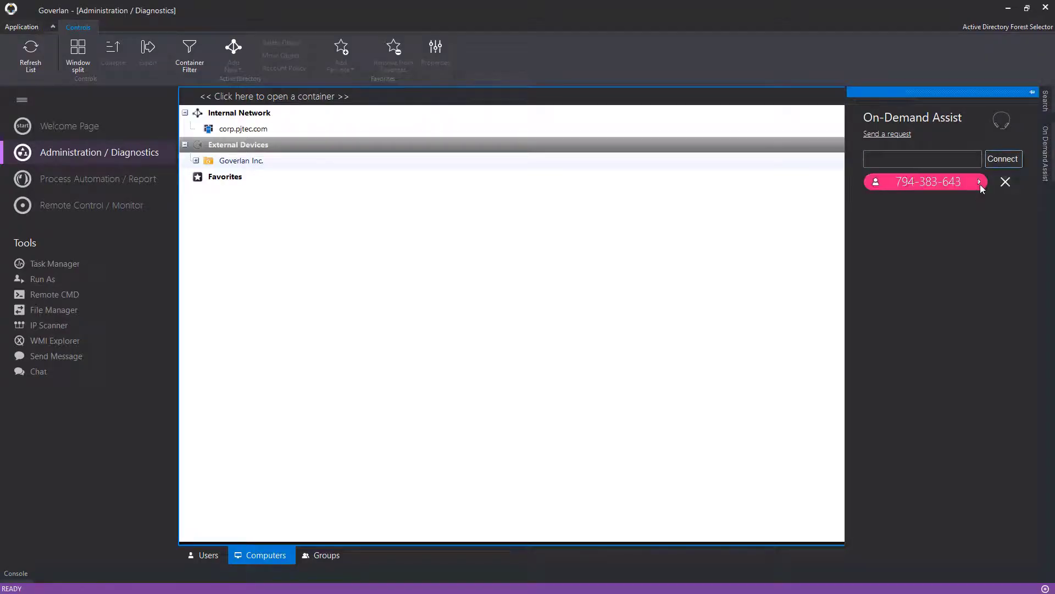
{"action": "left_click", "coordinate": [979, 184]}
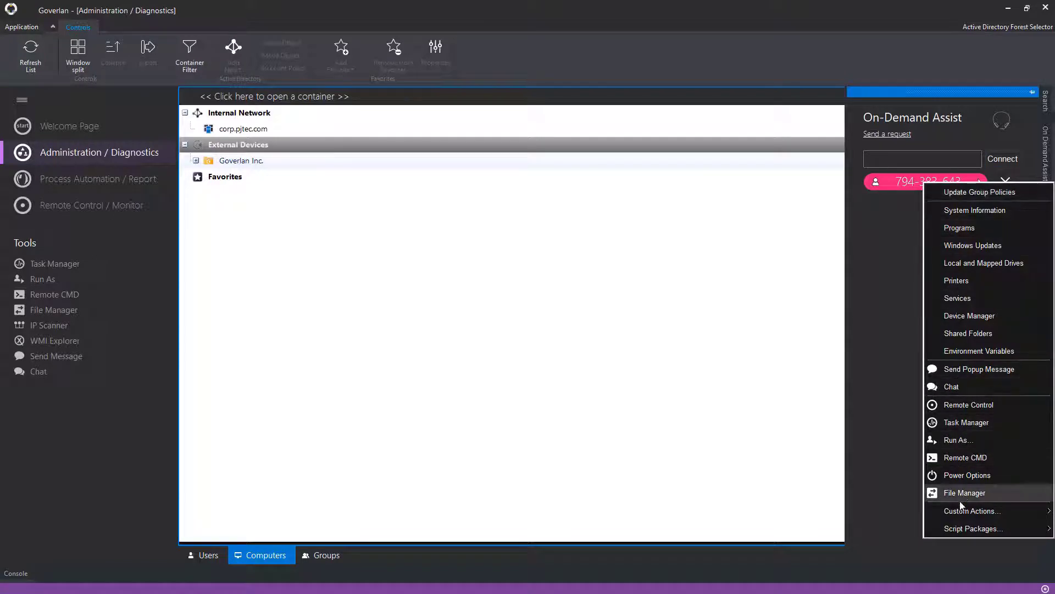
{"action": "left_click", "coordinate": [962, 407]}
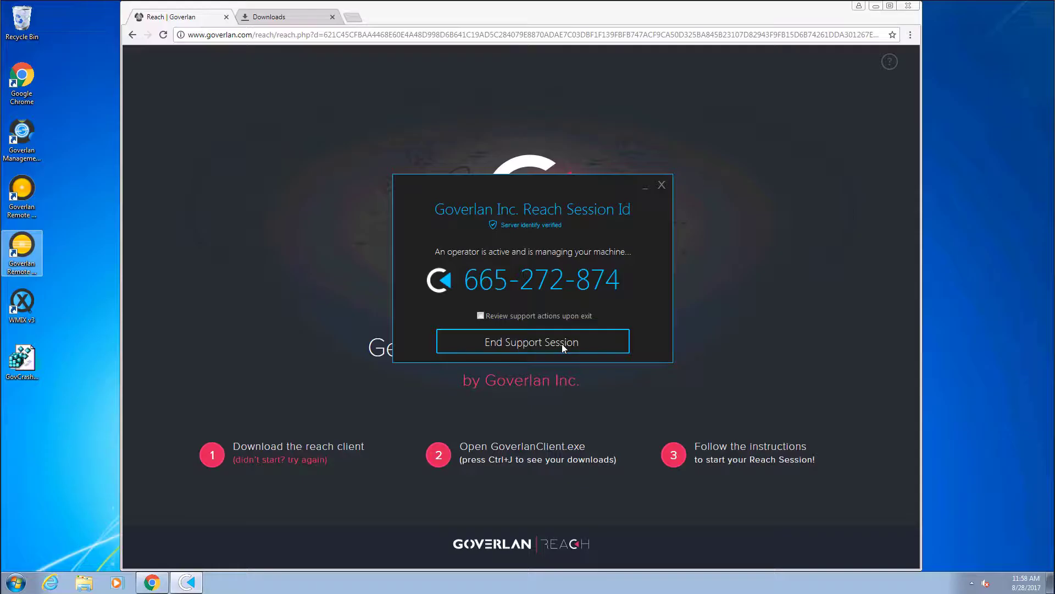
Step: End the support session, keep the agent as a desktop shortcut, and relaunch it from there
{"action": "left_click", "coordinate": [562, 346]}
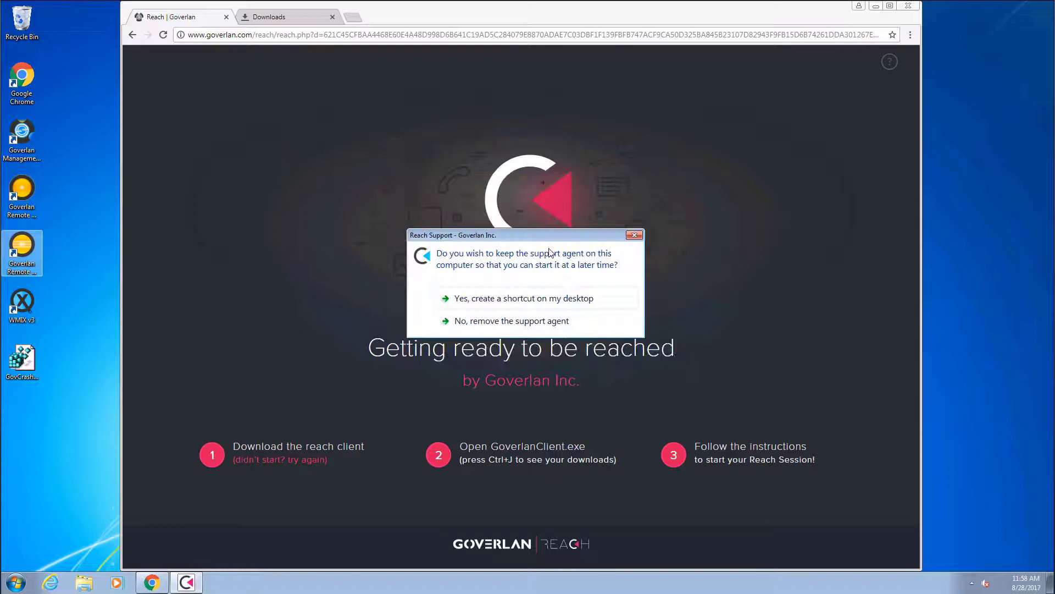
{"action": "left_click", "coordinate": [580, 298]}
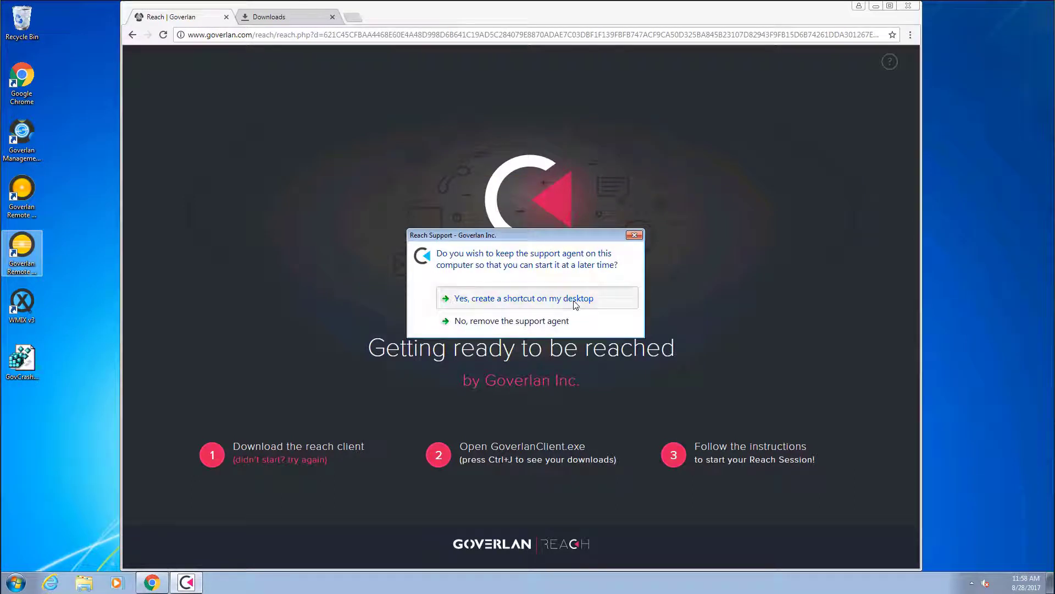
{"action": "double_click", "coordinate": [20, 423]}
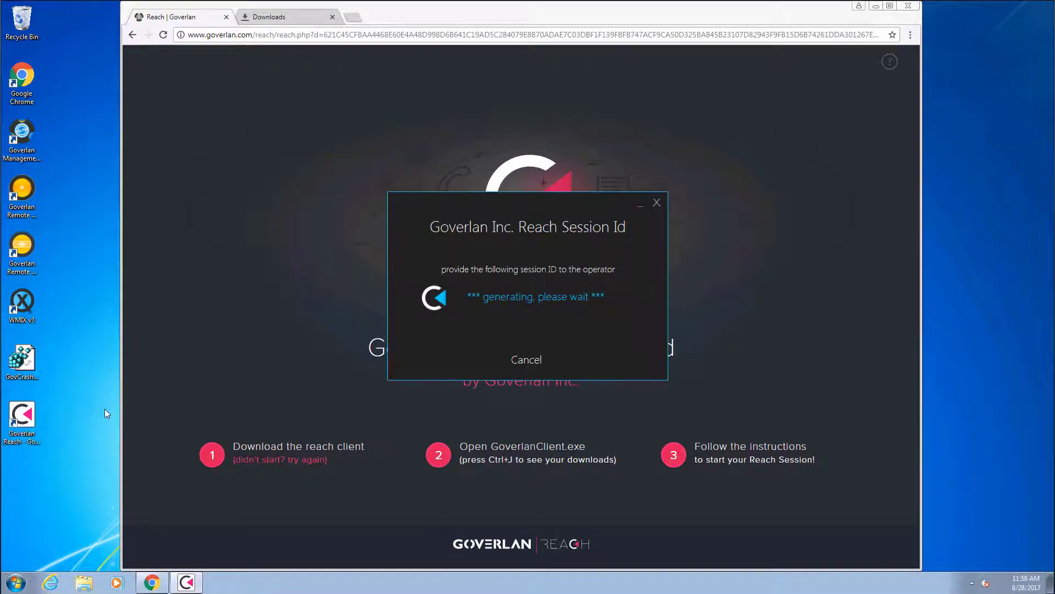
{"action": "left_click", "coordinate": [542, 362]}
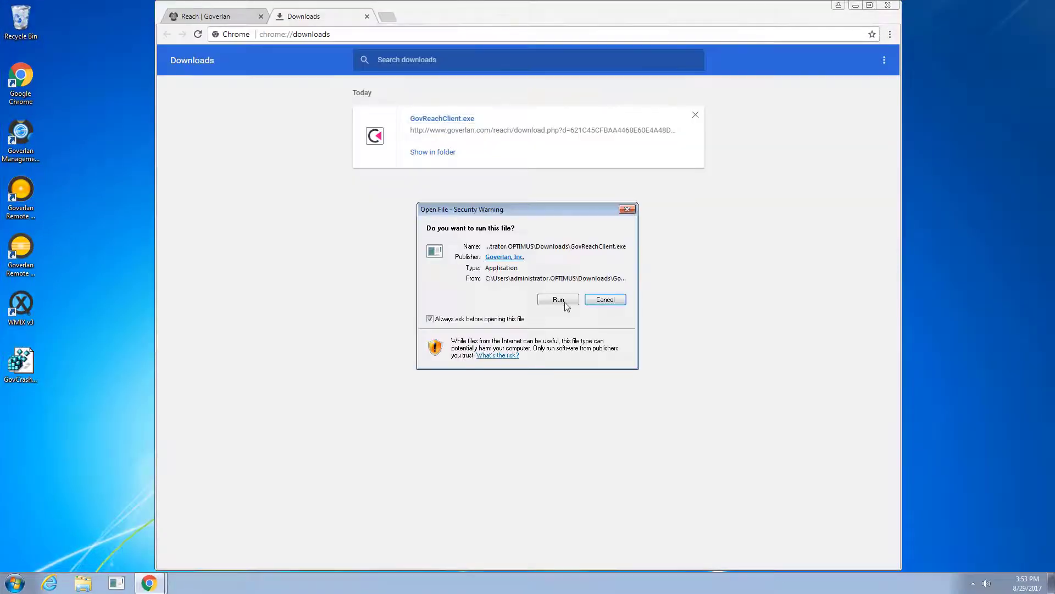
Step: Run the client with 'authorize permanent access' checked and provide unattended access to complete installation
{"action": "left_click", "coordinate": [568, 302]}
{"action": "left_click", "coordinate": [566, 272]}
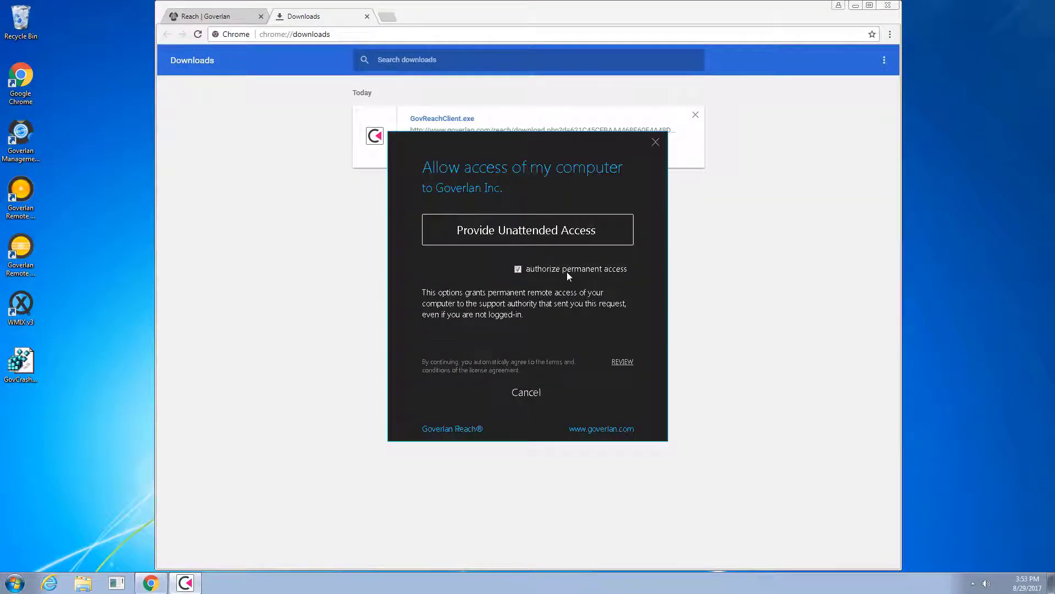
{"action": "left_click", "coordinate": [539, 236]}
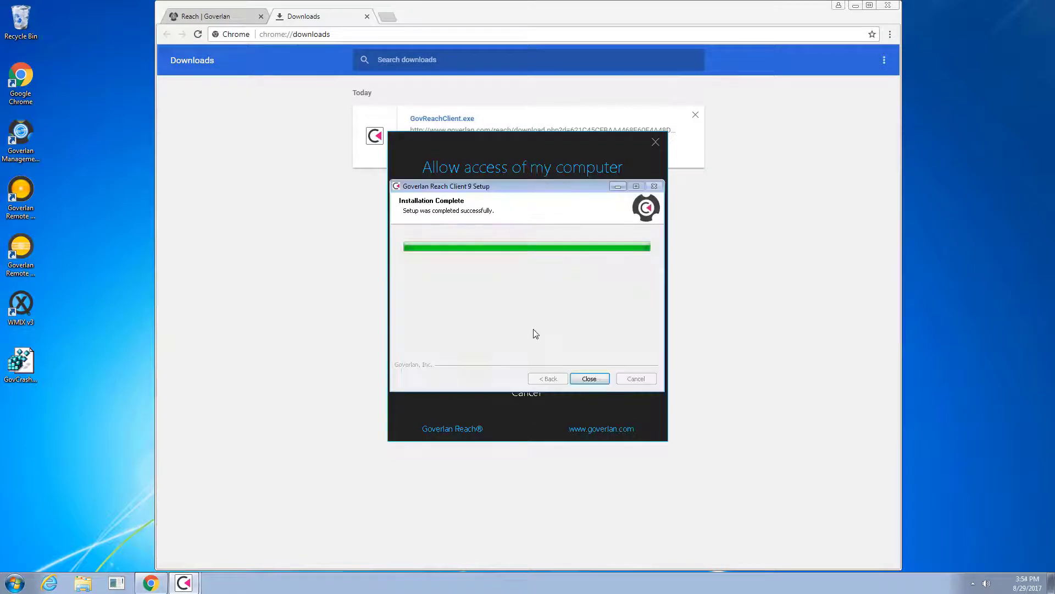
{"action": "left_click", "coordinate": [589, 378]}
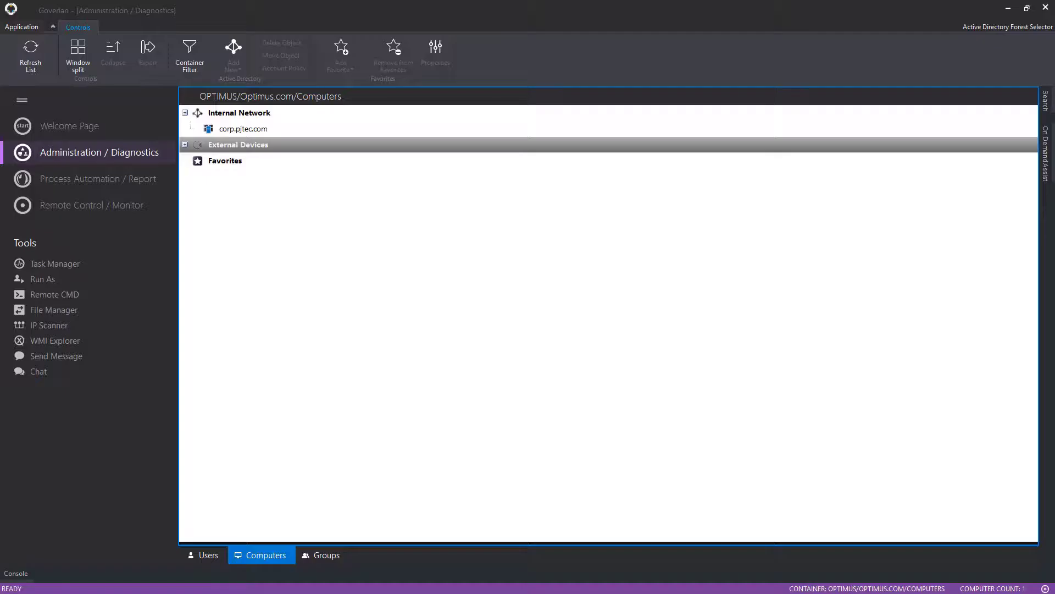
Step: Drill into External Devices > OPTIMUS > Optimus.com > Computers and expand the OPTIMUS02 row
{"action": "double_click", "coordinate": [272, 142]}
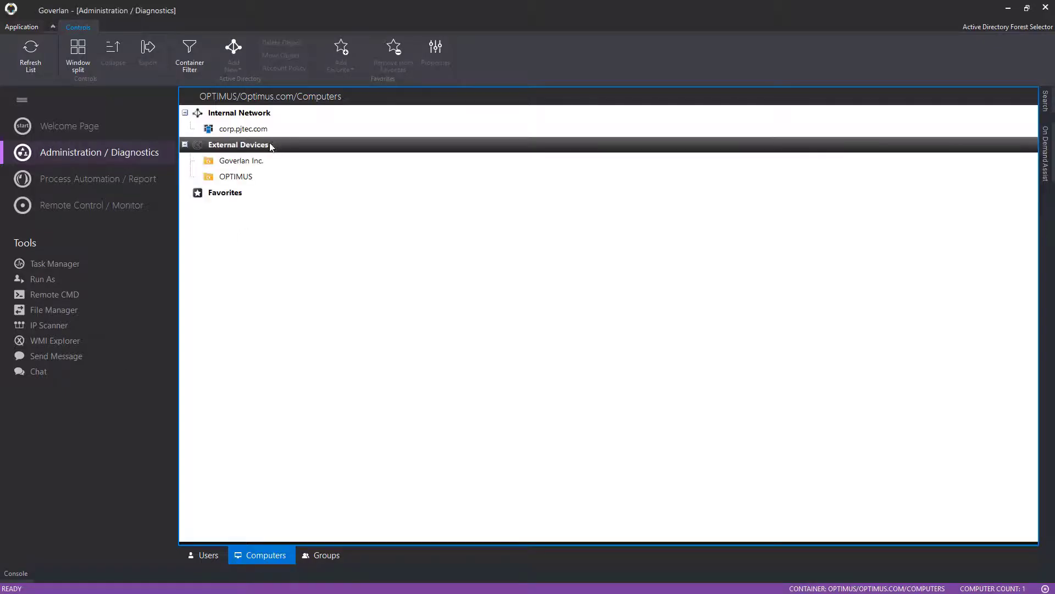
{"action": "double_click", "coordinate": [235, 176]}
{"action": "double_click", "coordinate": [248, 192]}
{"action": "double_click", "coordinate": [256, 209]}
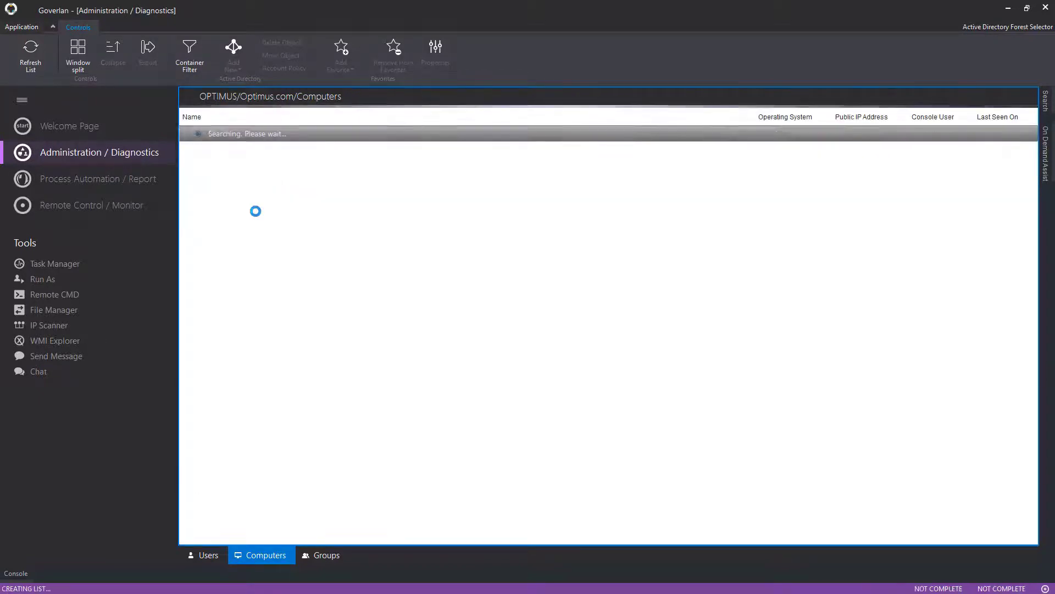
{"action": "left_click", "coordinate": [255, 136]}
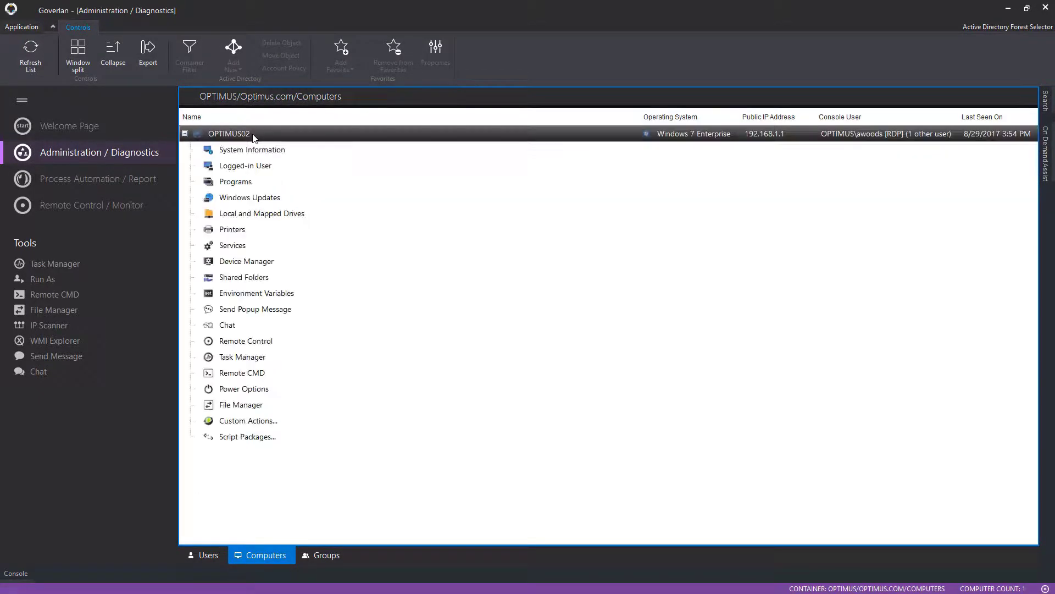